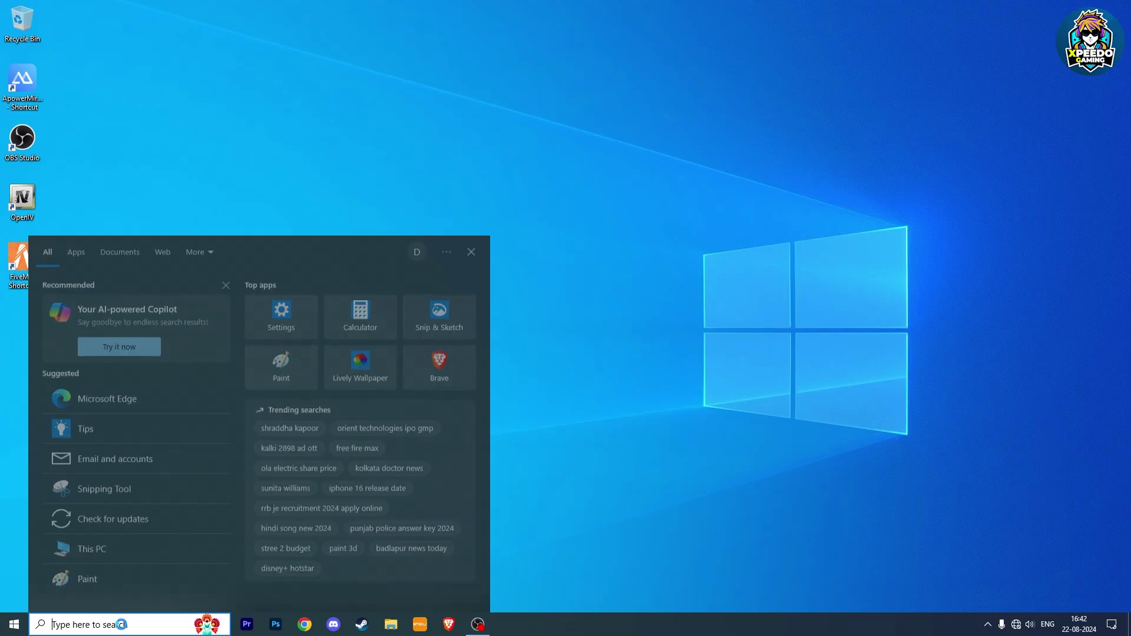
Find the Background apps settings page and switch 'Let apps run in the background' Off.
text(back)
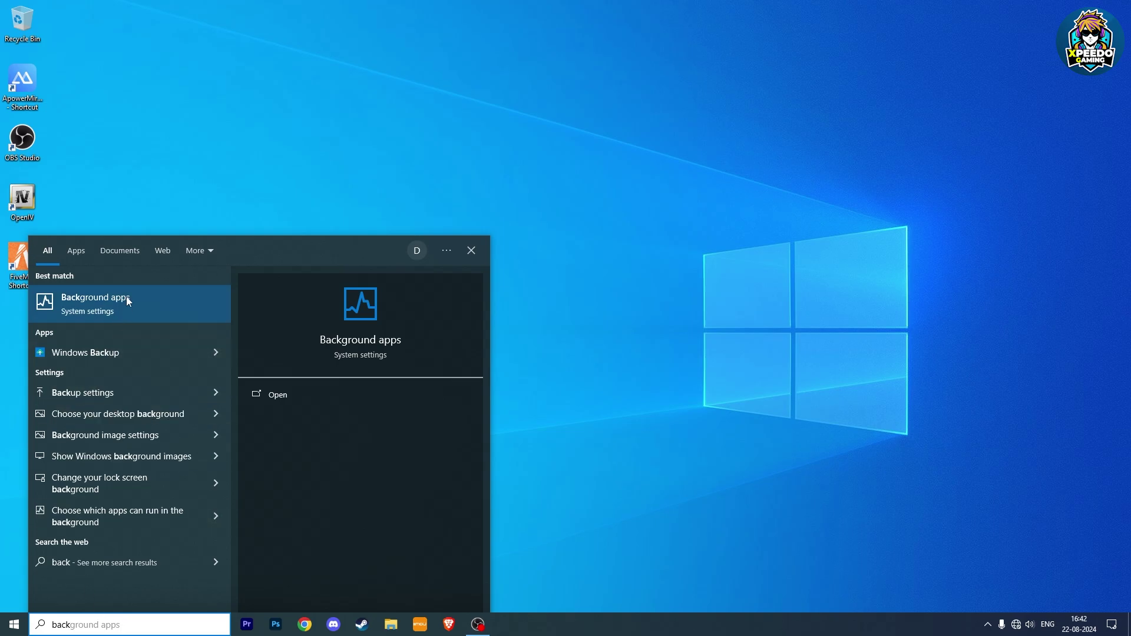
click(114, 308)
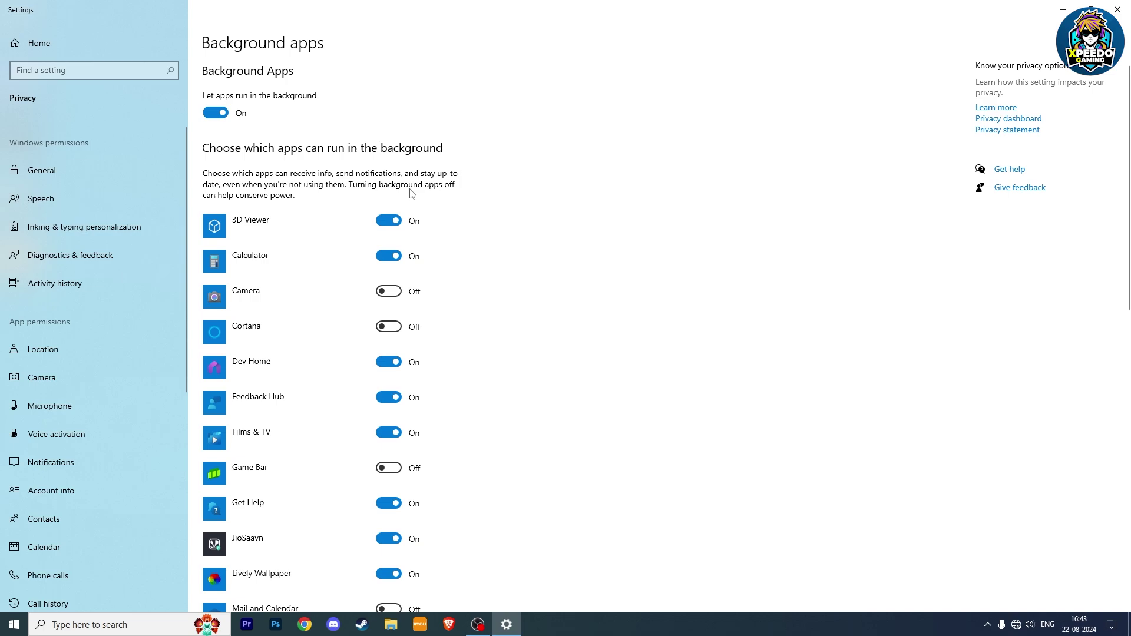
scroll(452, 226, down, 10)
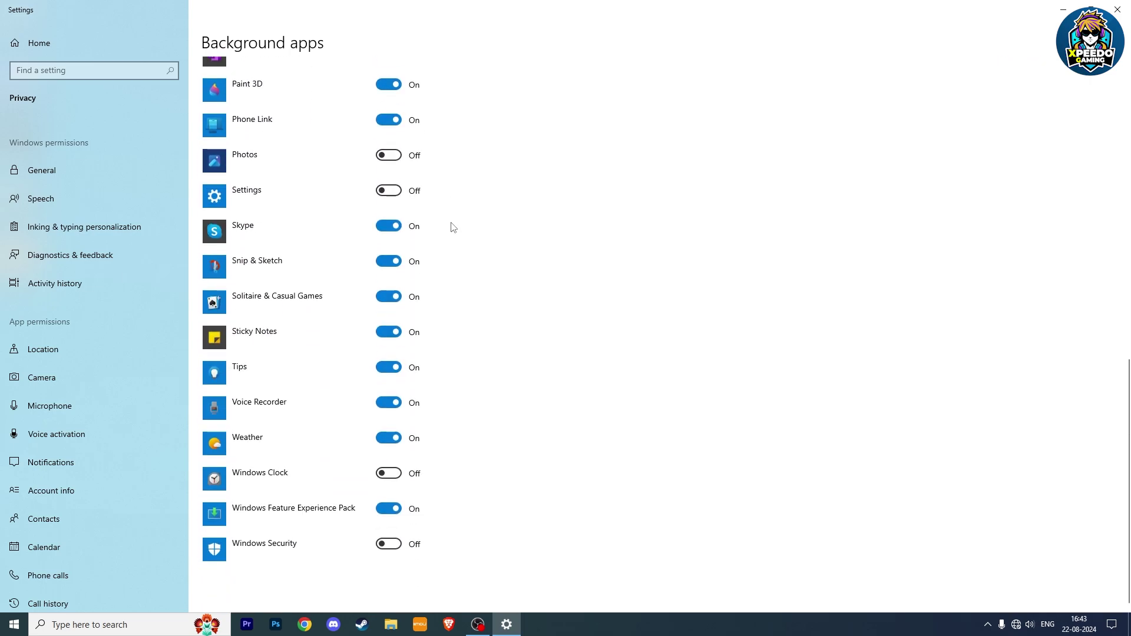
scroll(452, 225, up, 10)
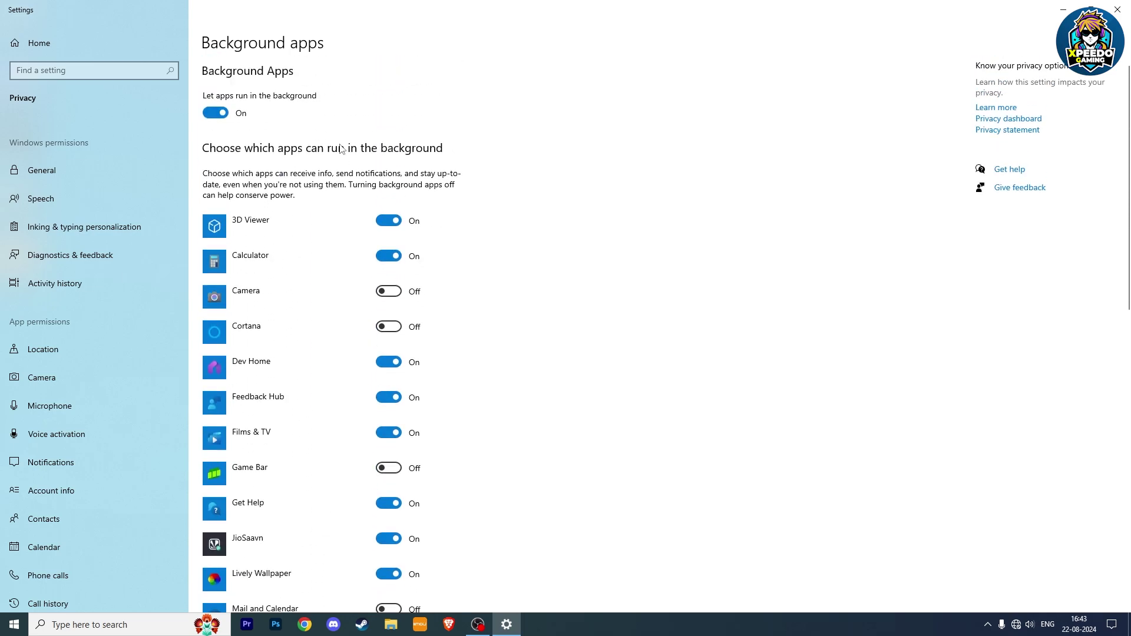
click(213, 115)
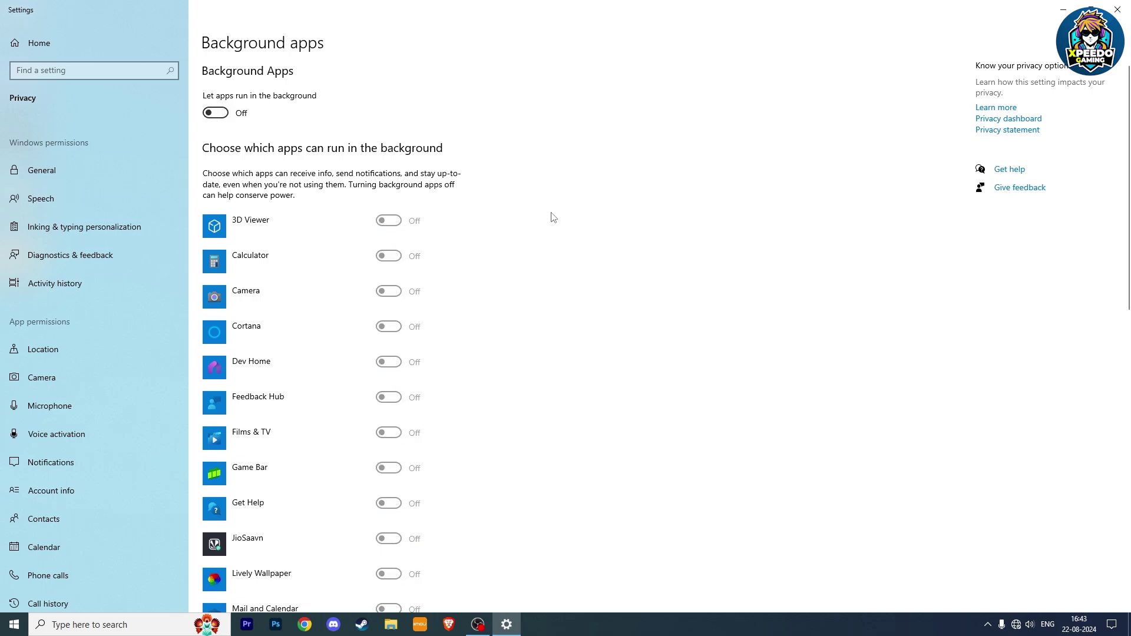
click(1117, 10)
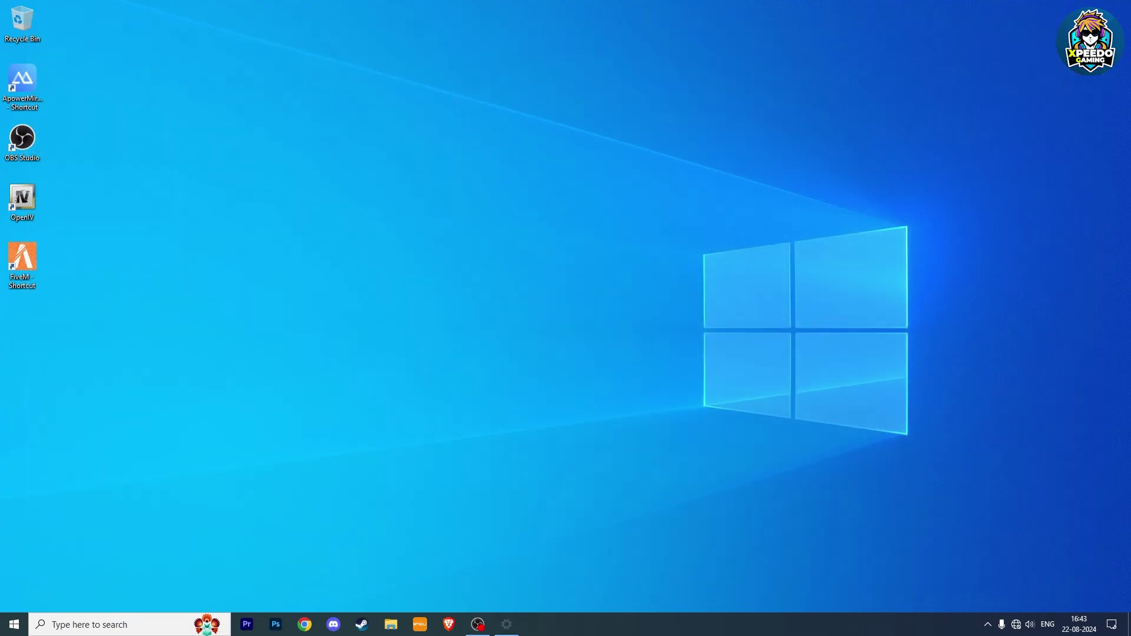
click(107, 615)
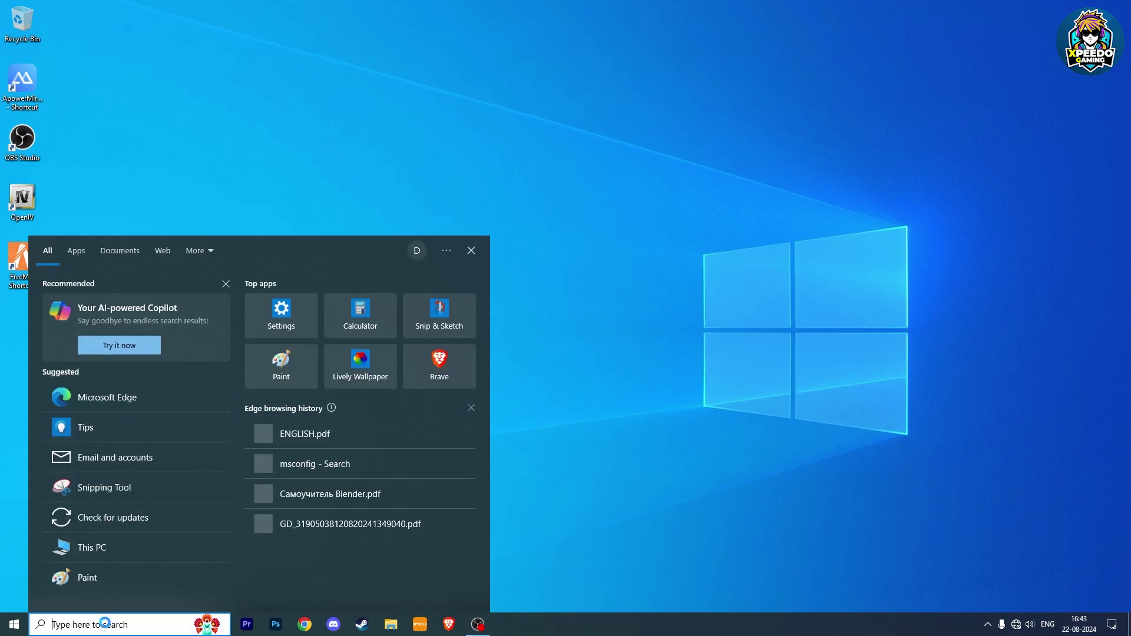
text(xb)
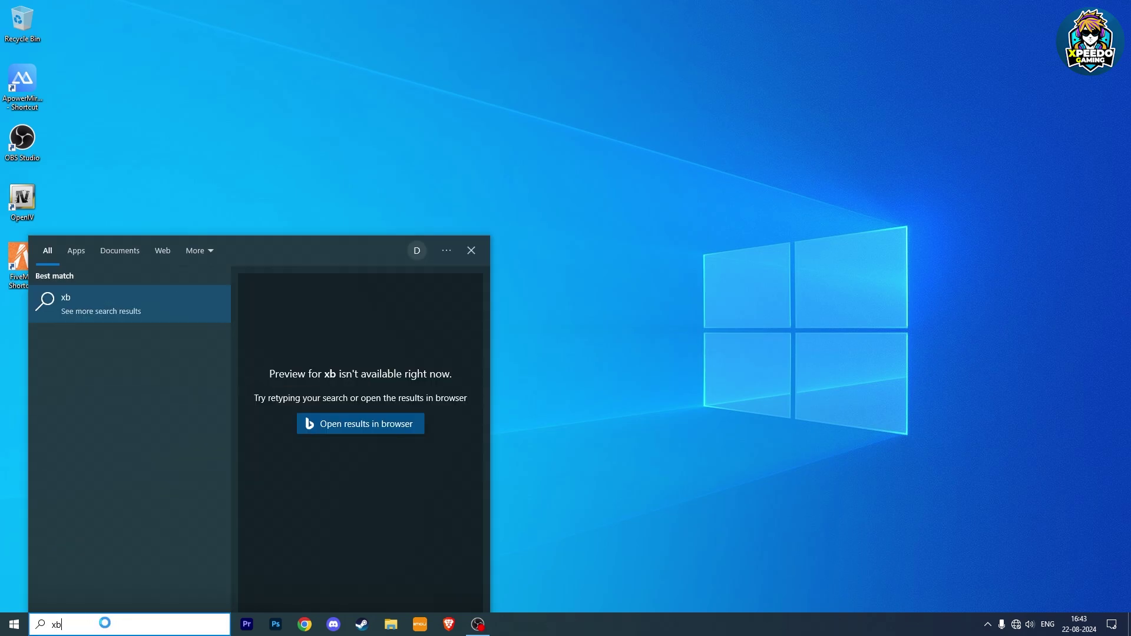
text(ox)
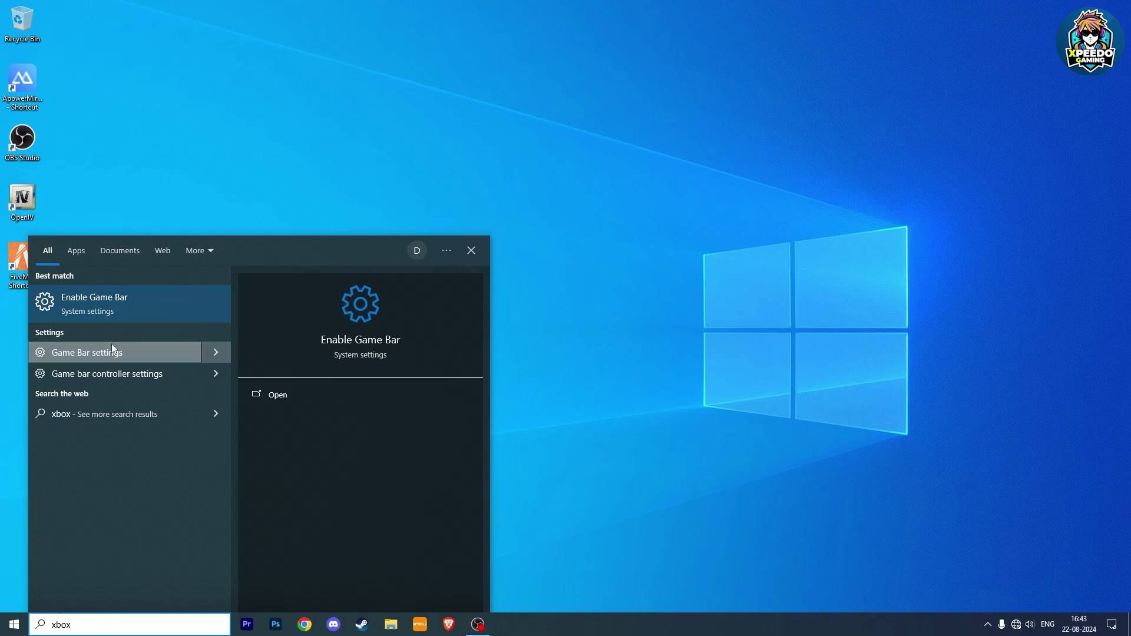
click(126, 354)
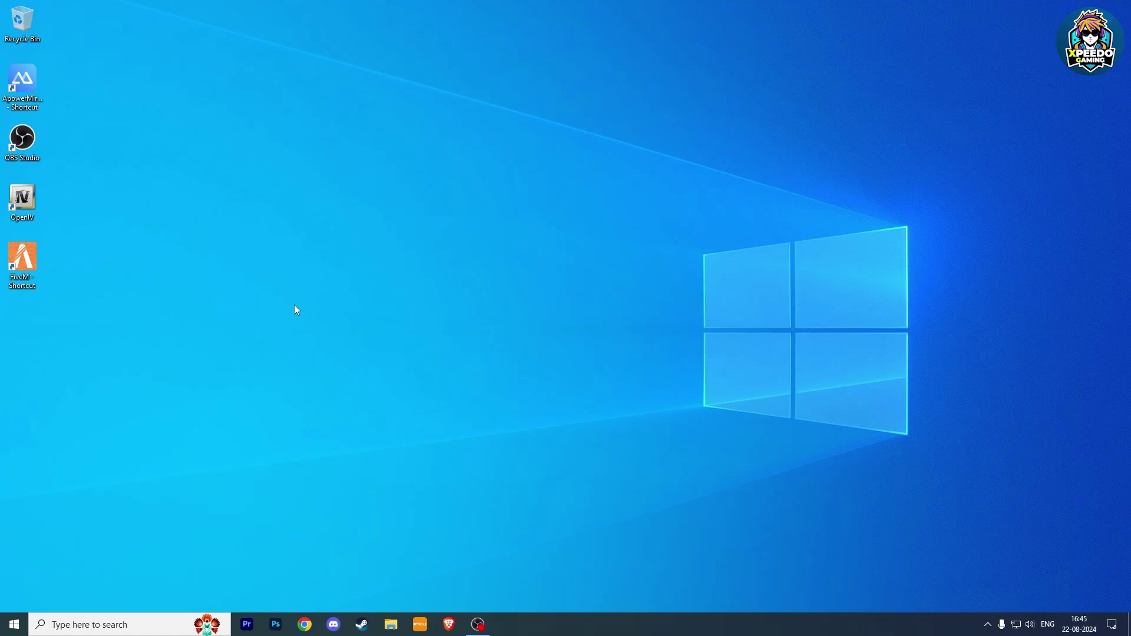
Launch System Configuration by running msconfig from the Run dialog.
click(127, 625)
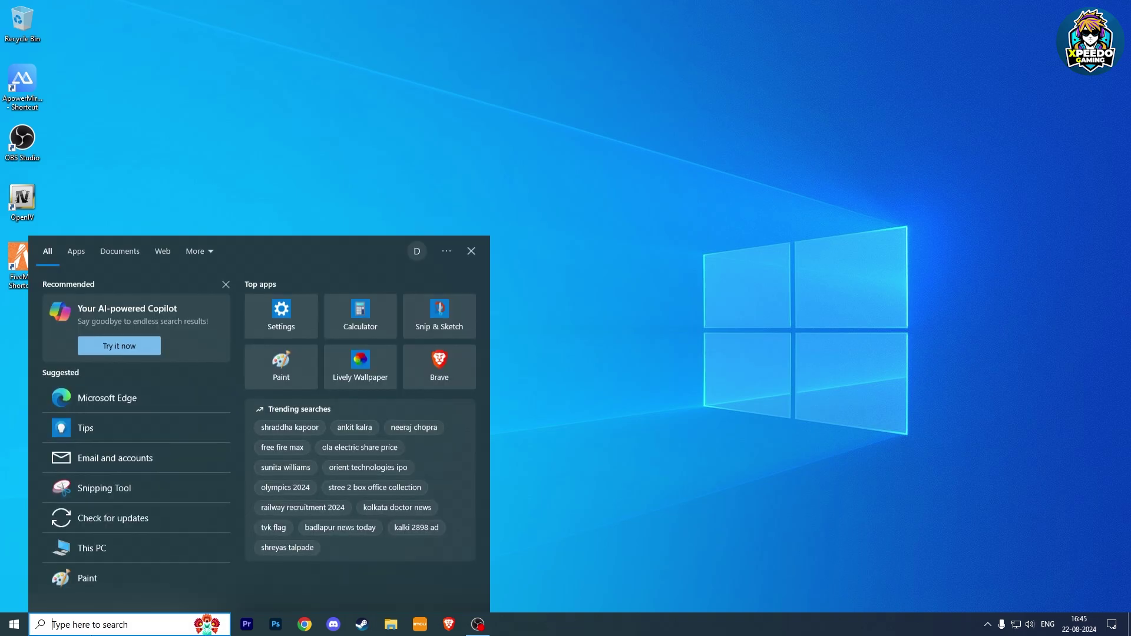
text(run)
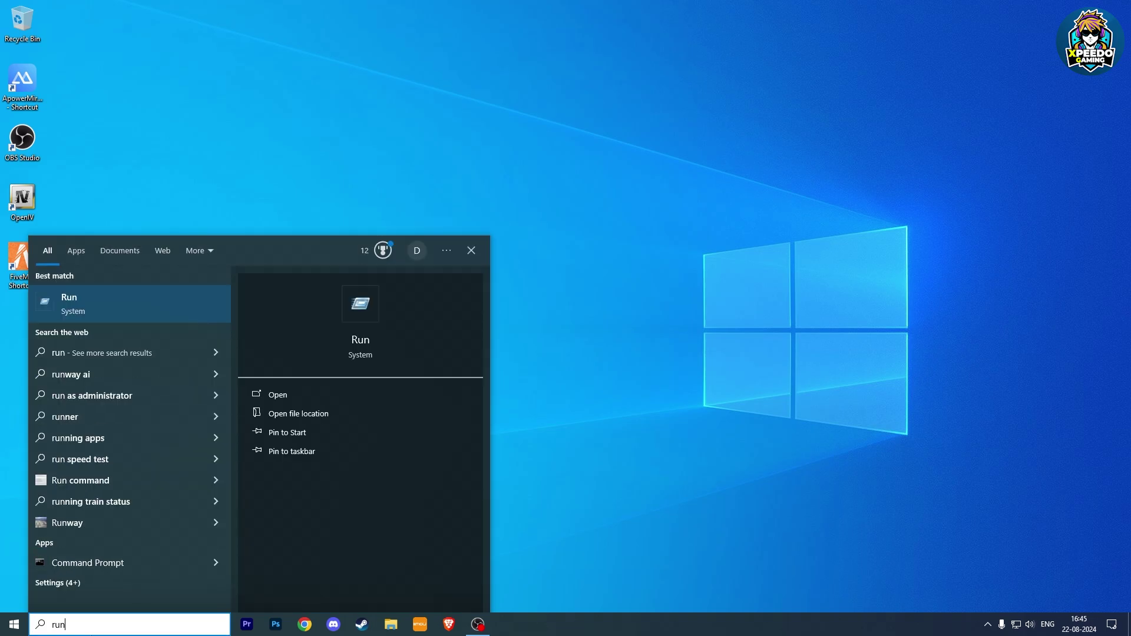
key(Return)
text(msconfig)
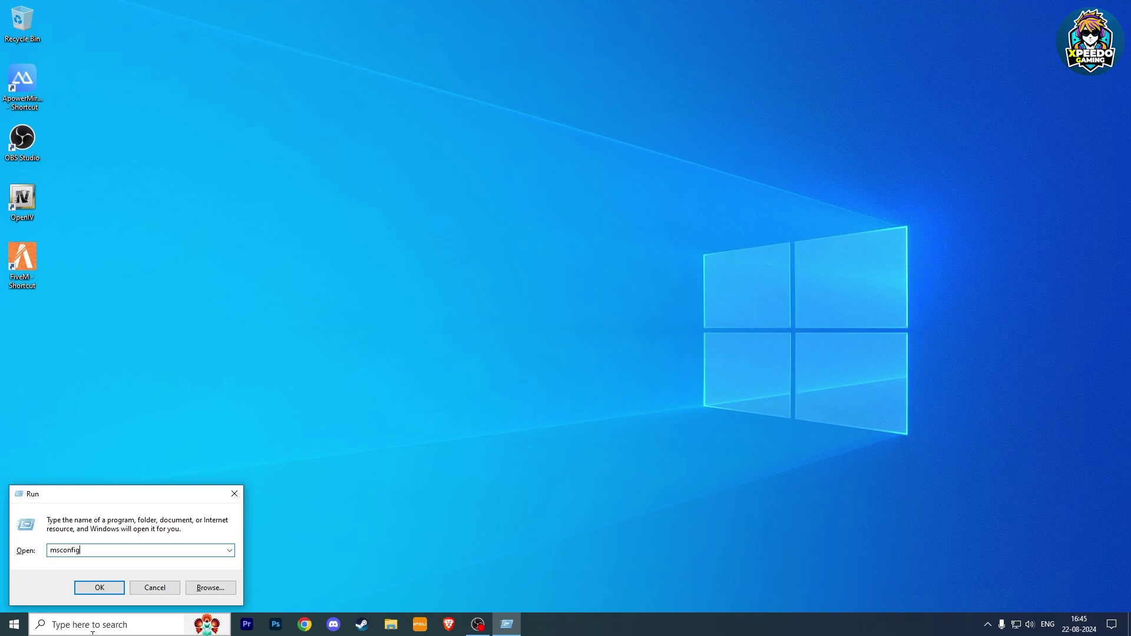
key(Return)
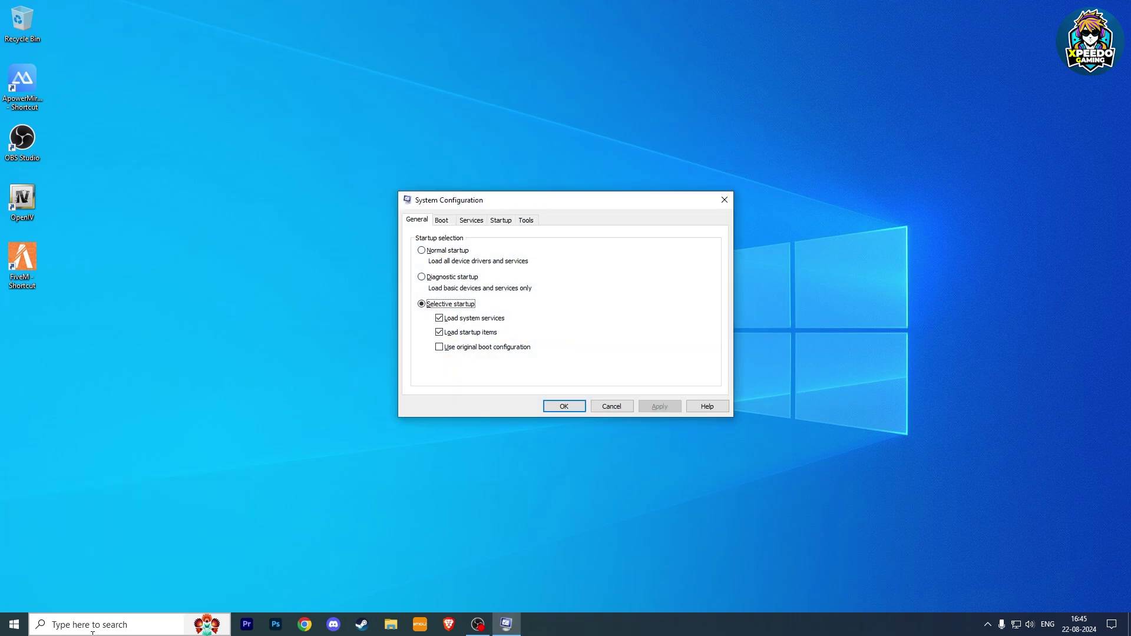
Set the boot advanced options to 6 processors and maximum memory 16384, and apply.
click(441, 223)
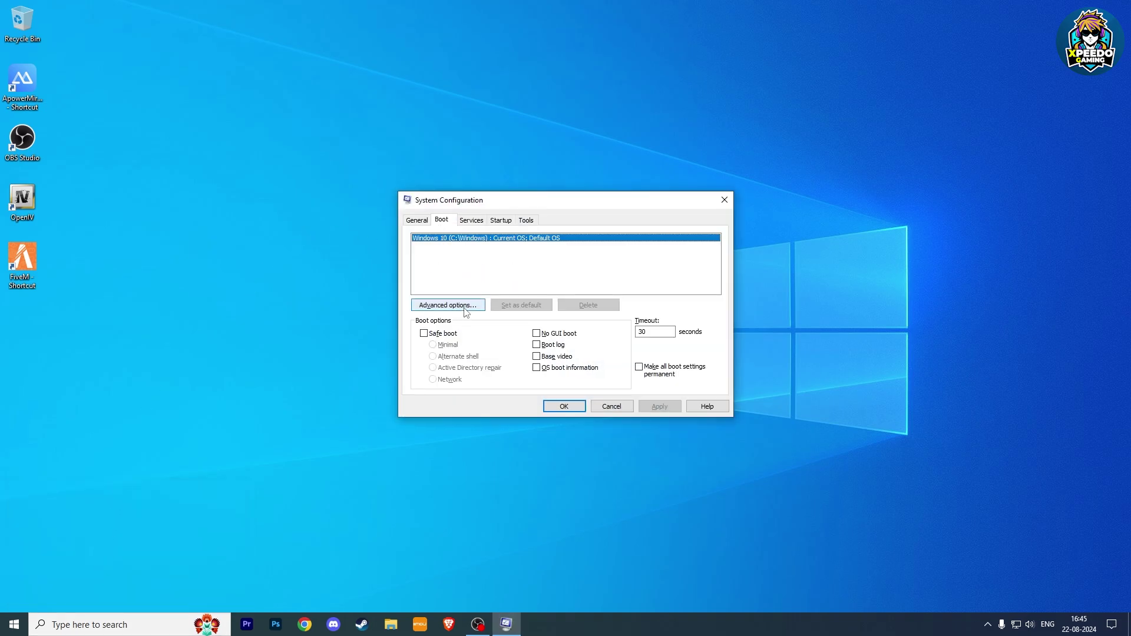
click(459, 306)
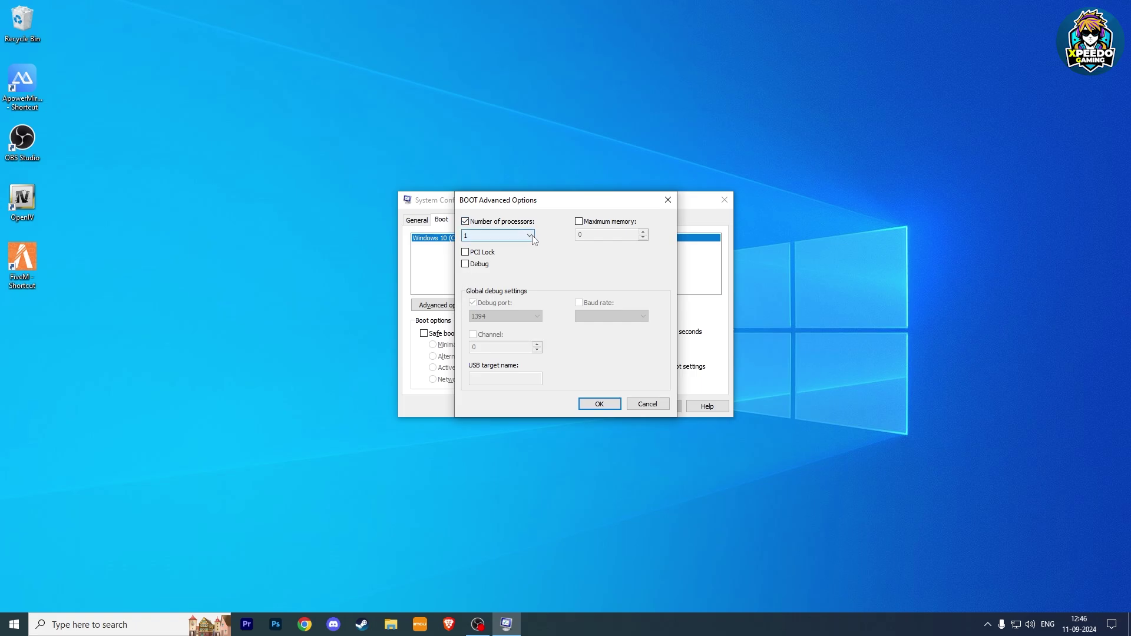
click(532, 235)
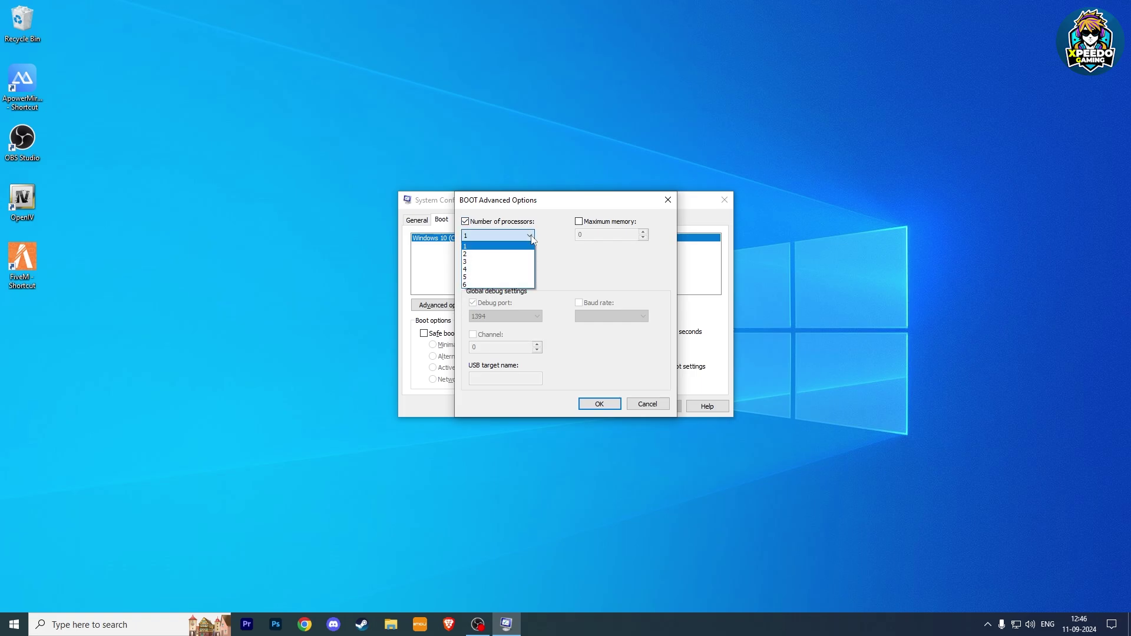
click(520, 285)
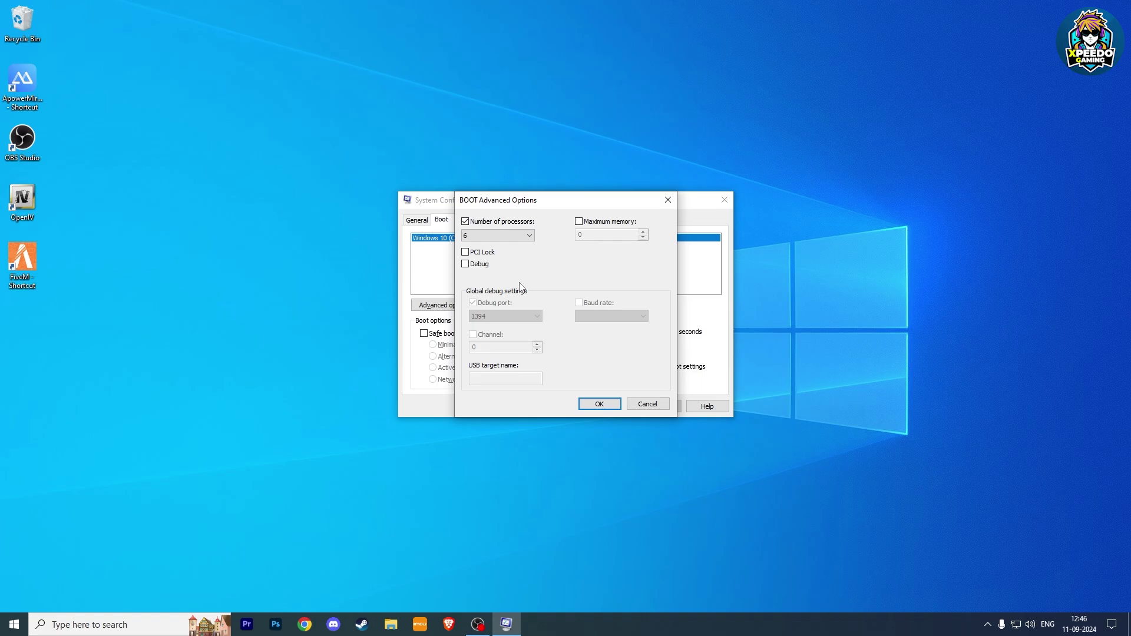
click(579, 222)
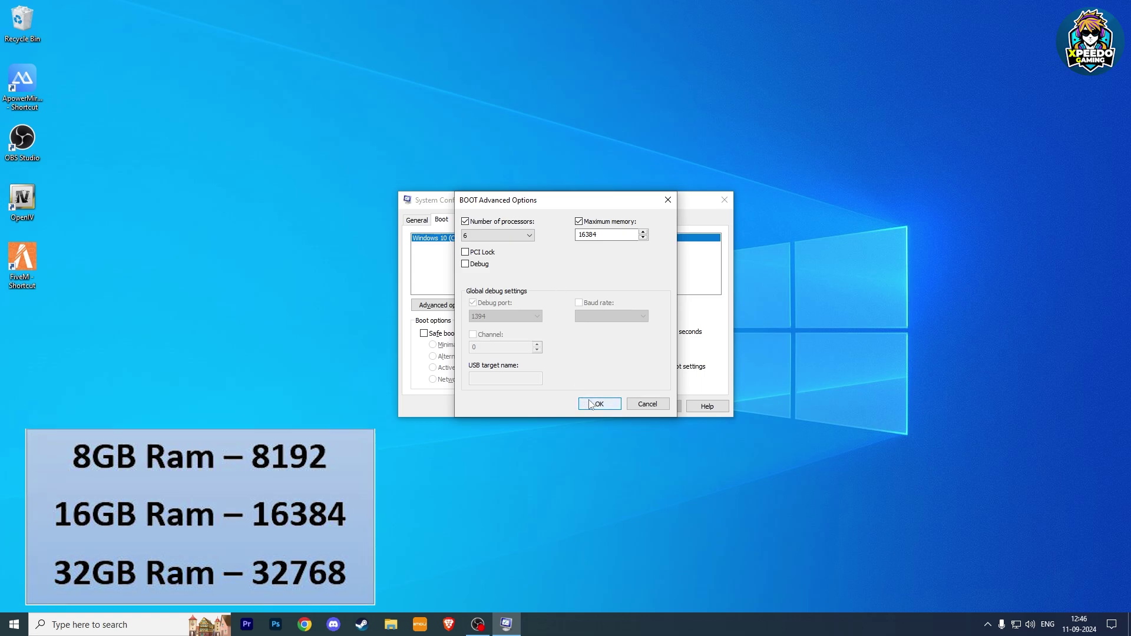
click(589, 403)
click(659, 408)
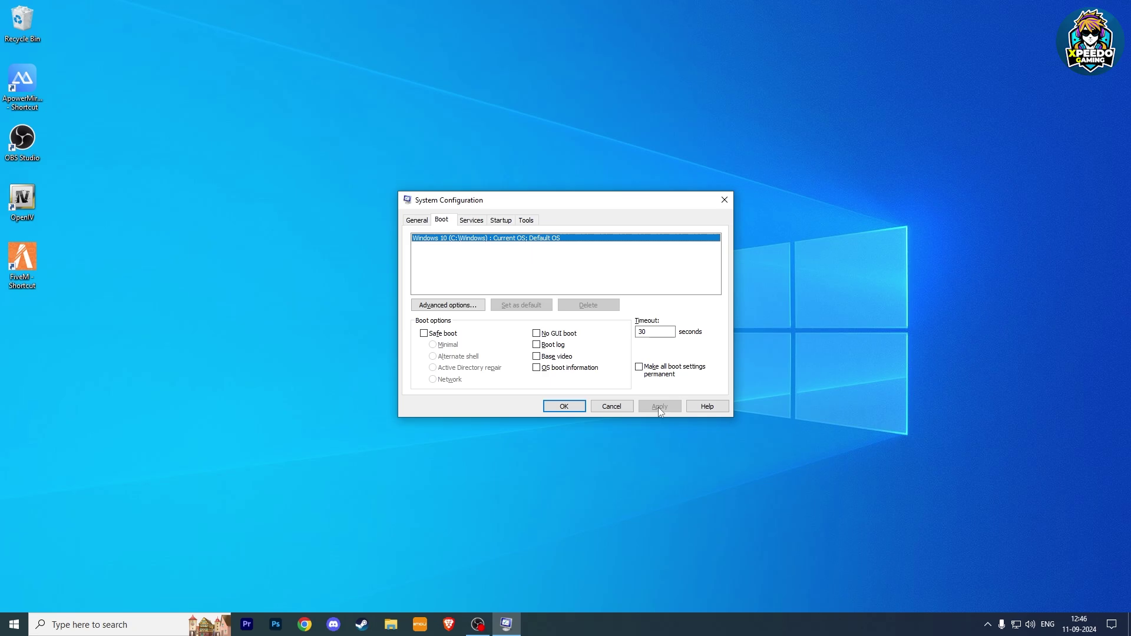
Close System Configuration and bring up the Delete temporary files settings page.
click(572, 407)
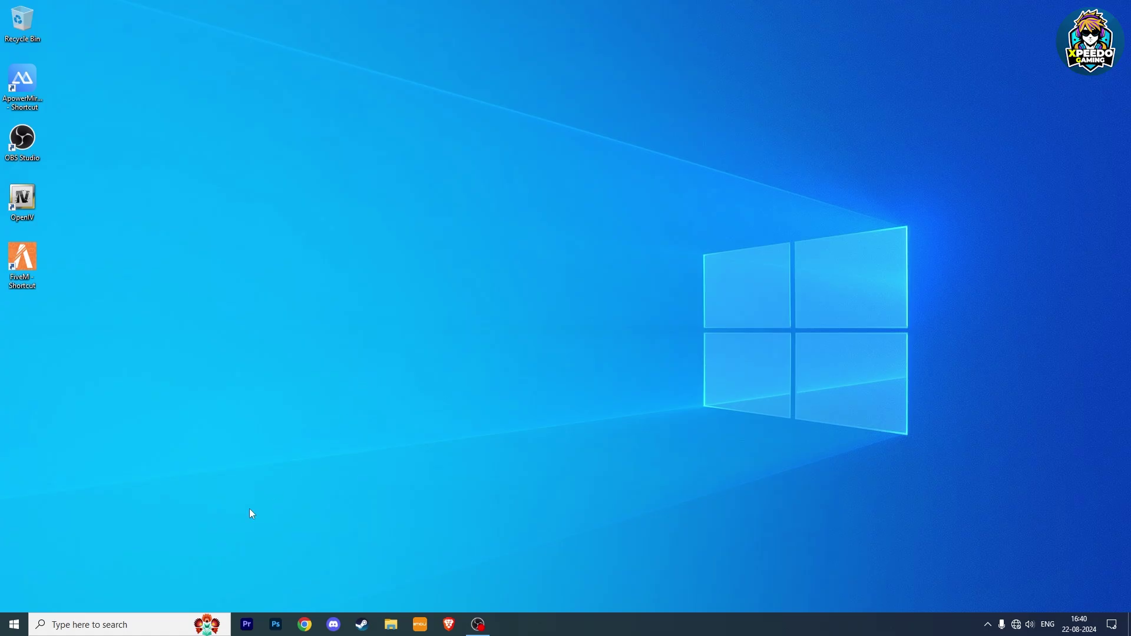
click(125, 625)
text(d)
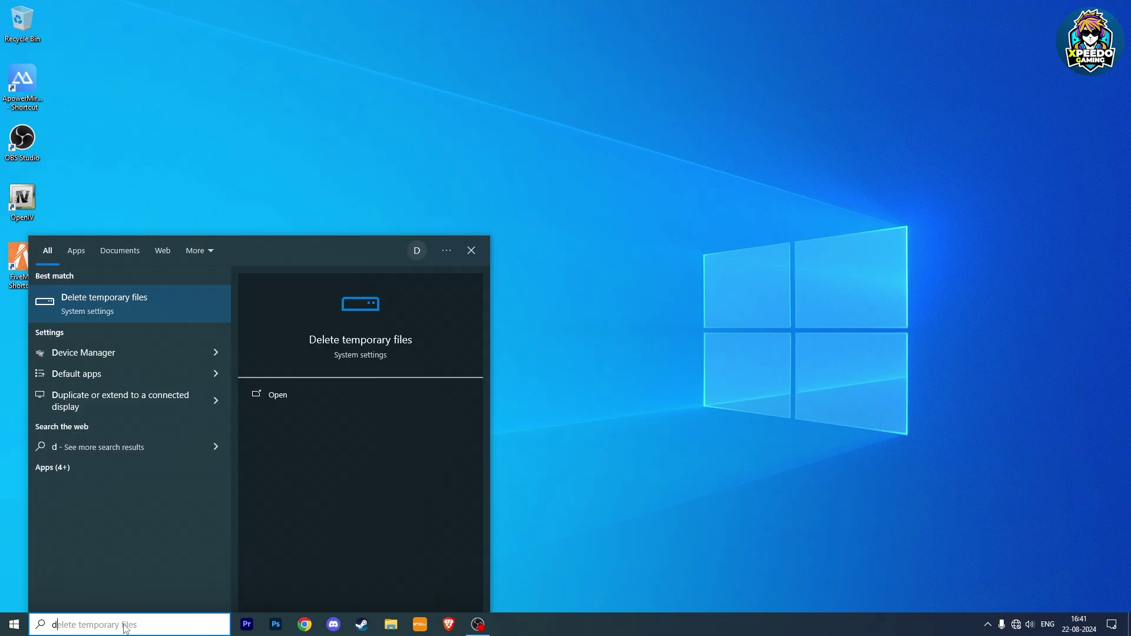
text(ele)
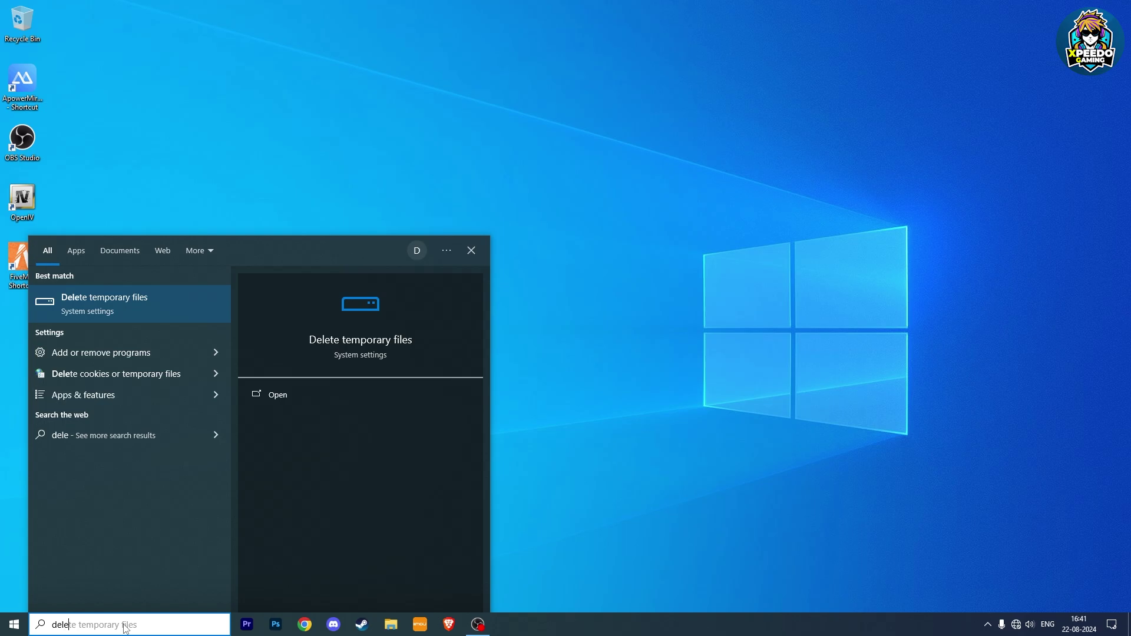
click(114, 305)
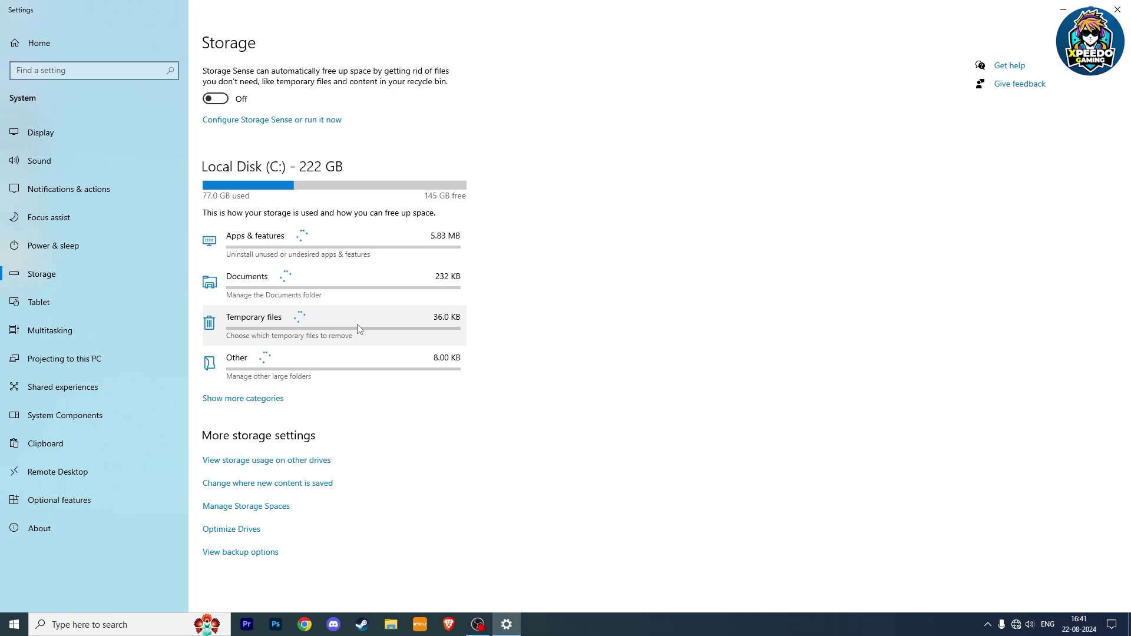
Delete the selected temporary files, including Delivery Optimization Files, then close Settings.
click(404, 327)
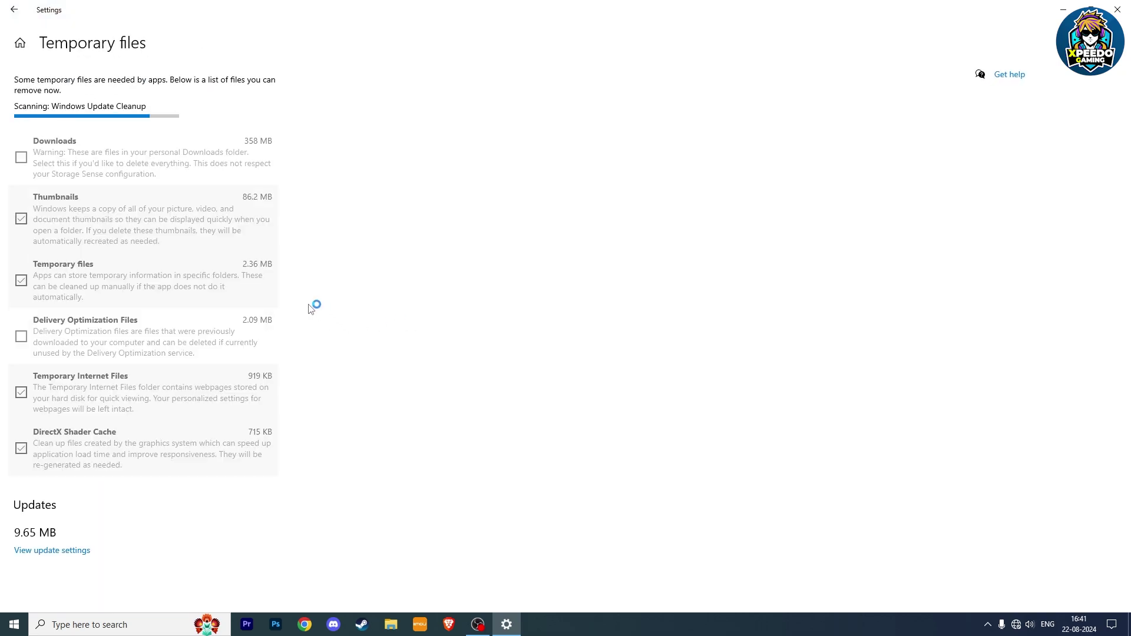
scroll(311, 308, down, 3)
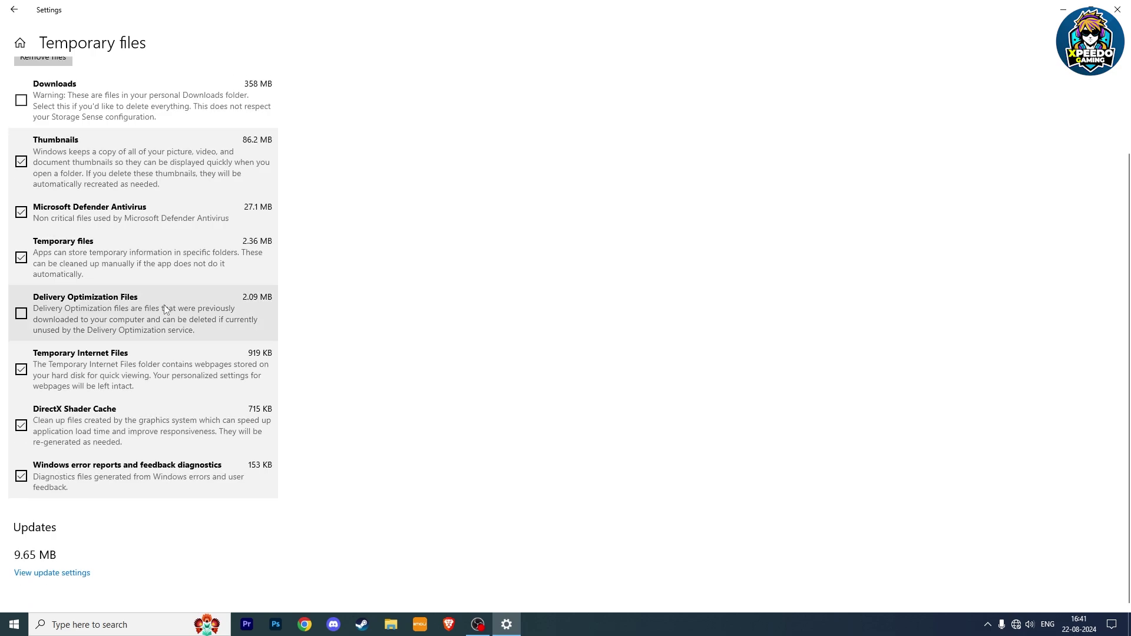
click(164, 306)
scroll(163, 305, up, 2)
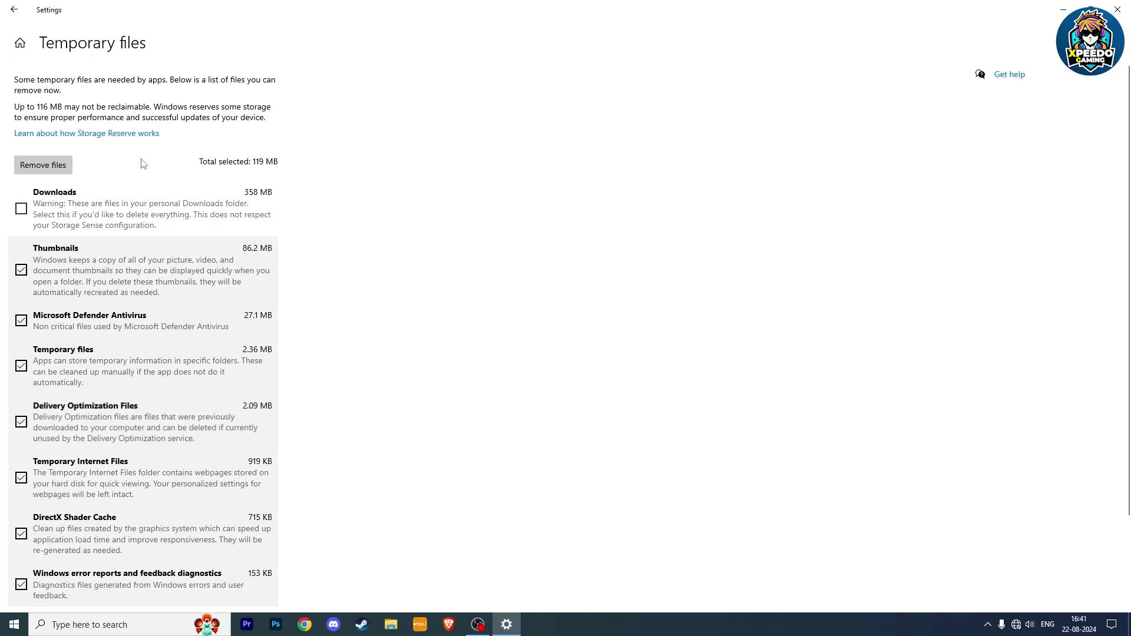
click(53, 166)
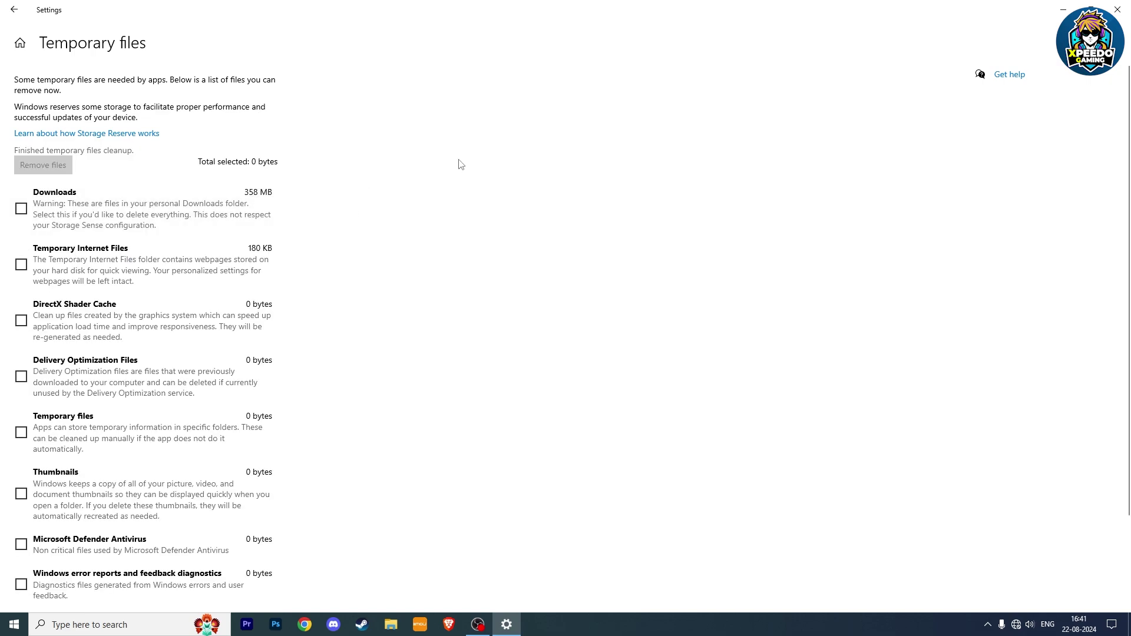
click(1117, 10)
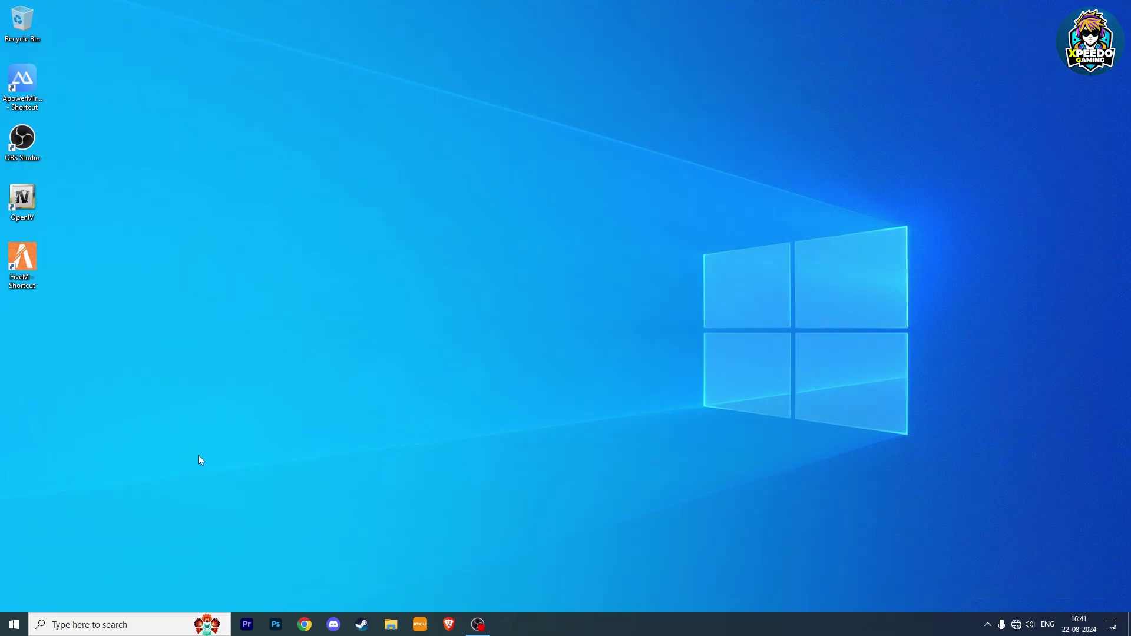
Go to the AppData\Local\Temp folder, starting from %appdata% in the Run dialog.
click(99, 618)
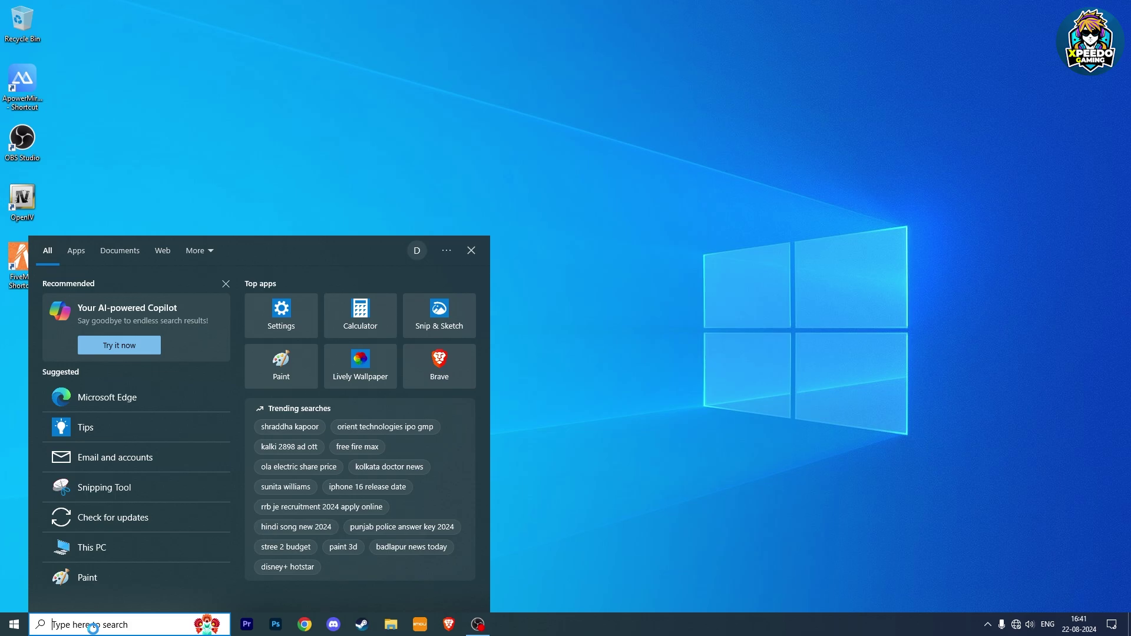
text(run)
key(Return)
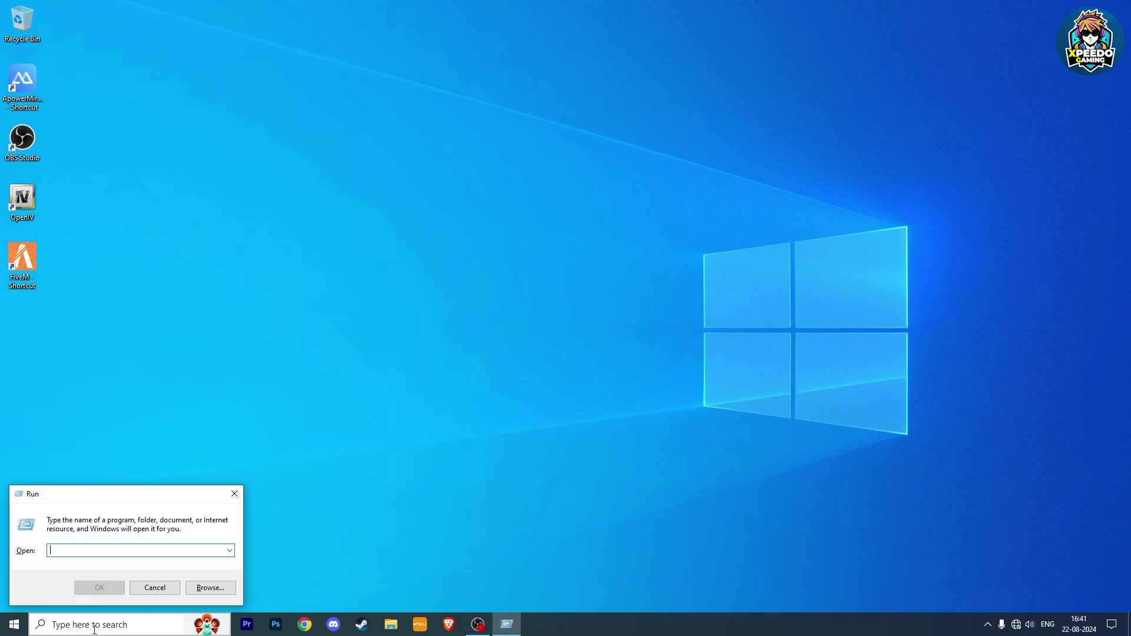
text(%appdata%)
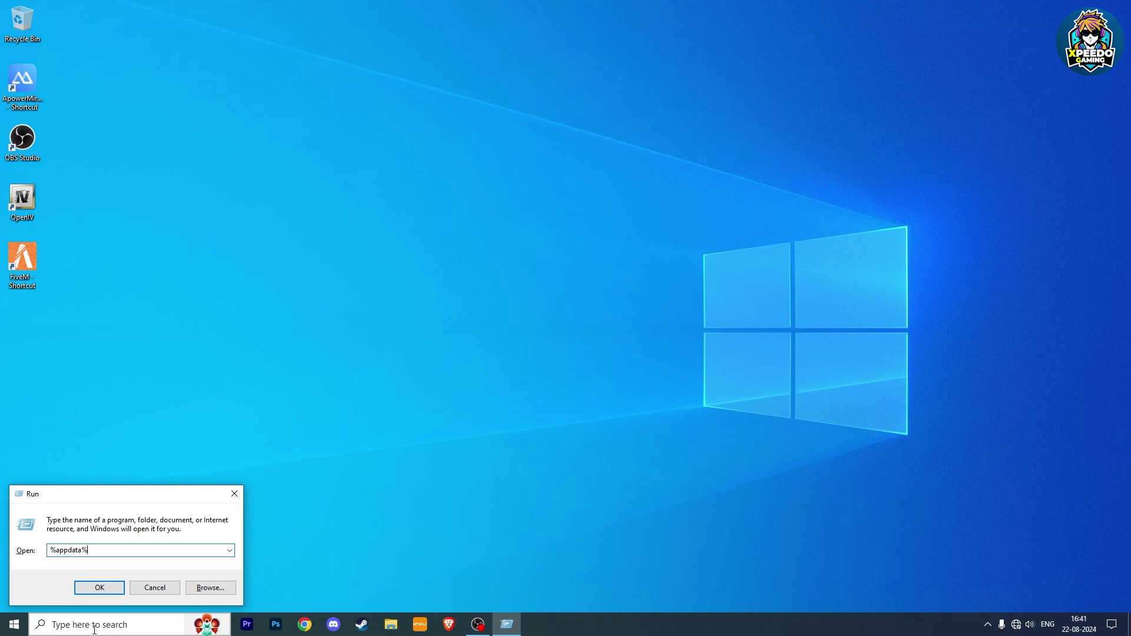
key(Return)
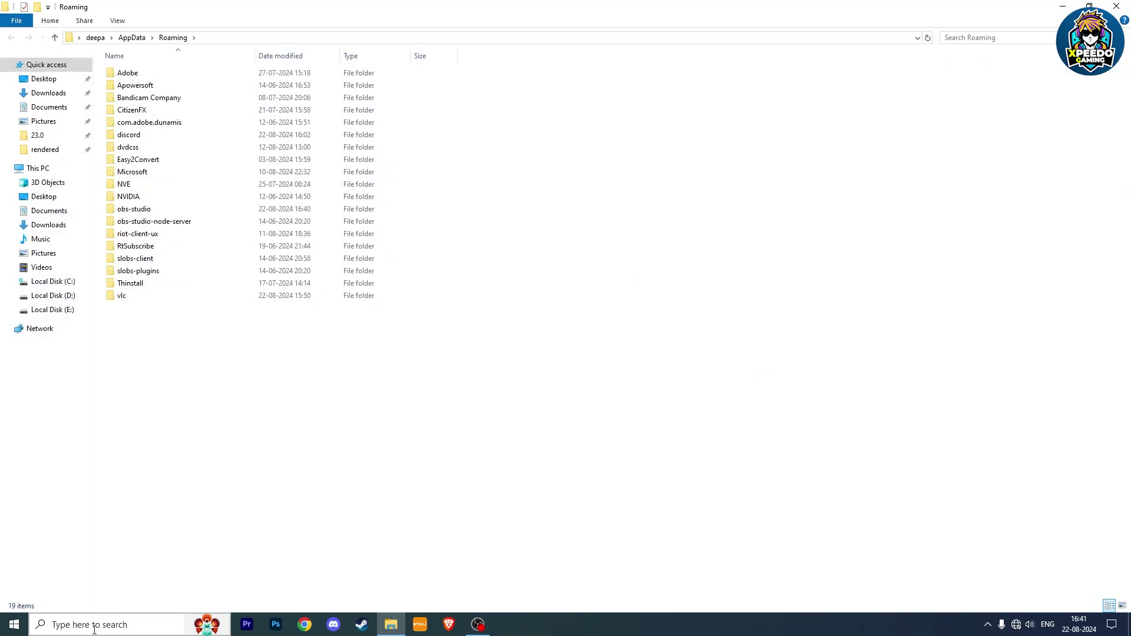
click(134, 39)
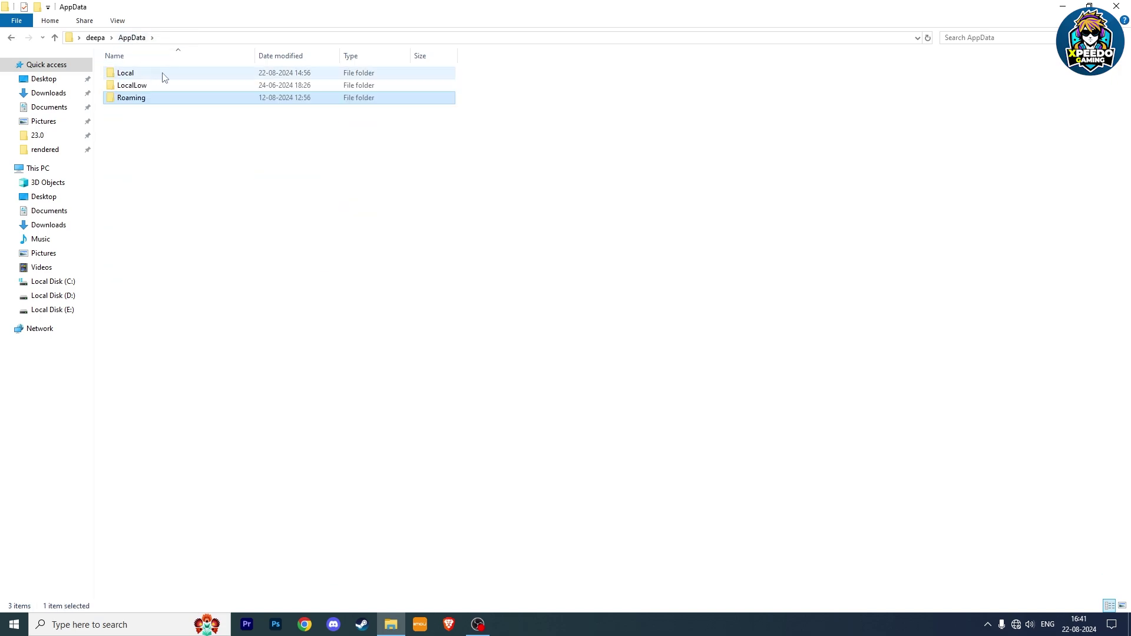
double_click(160, 77)
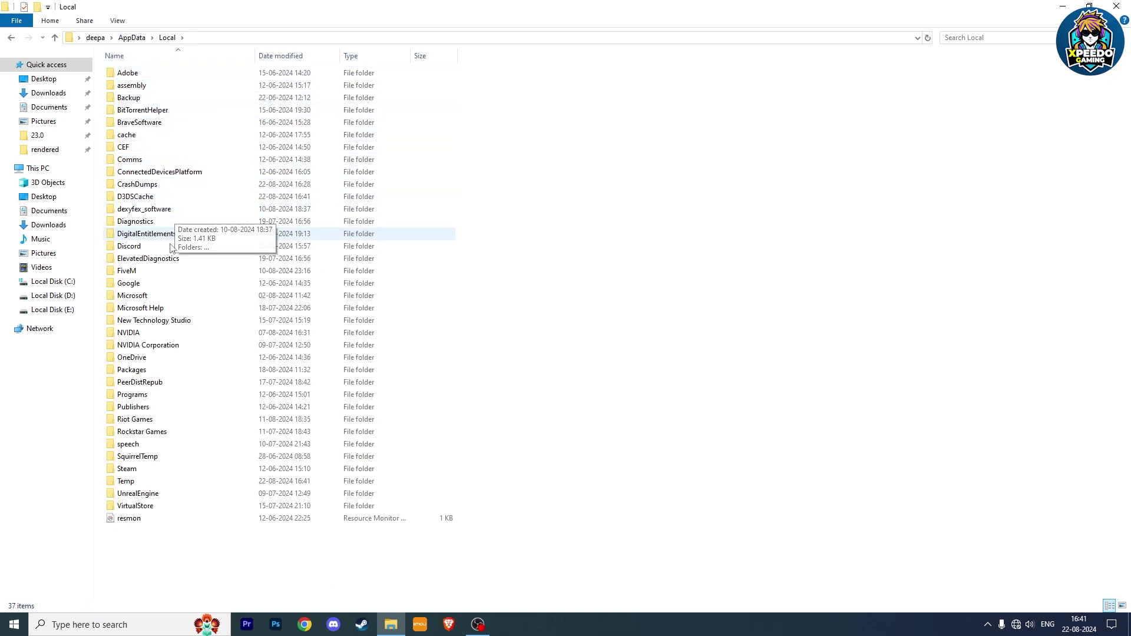
double_click(152, 484)
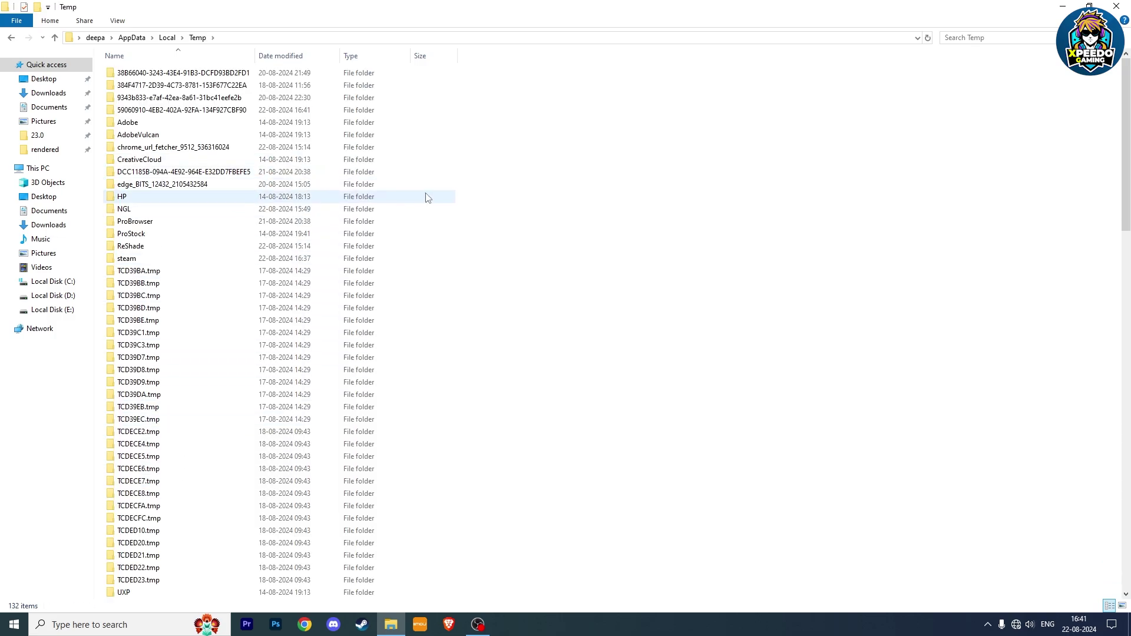
Permanently delete all 132 Temp items, skipping in-use files, then refresh the folder.
scroll(430, 212, down, 5)
scroll(430, 216, up, 7)
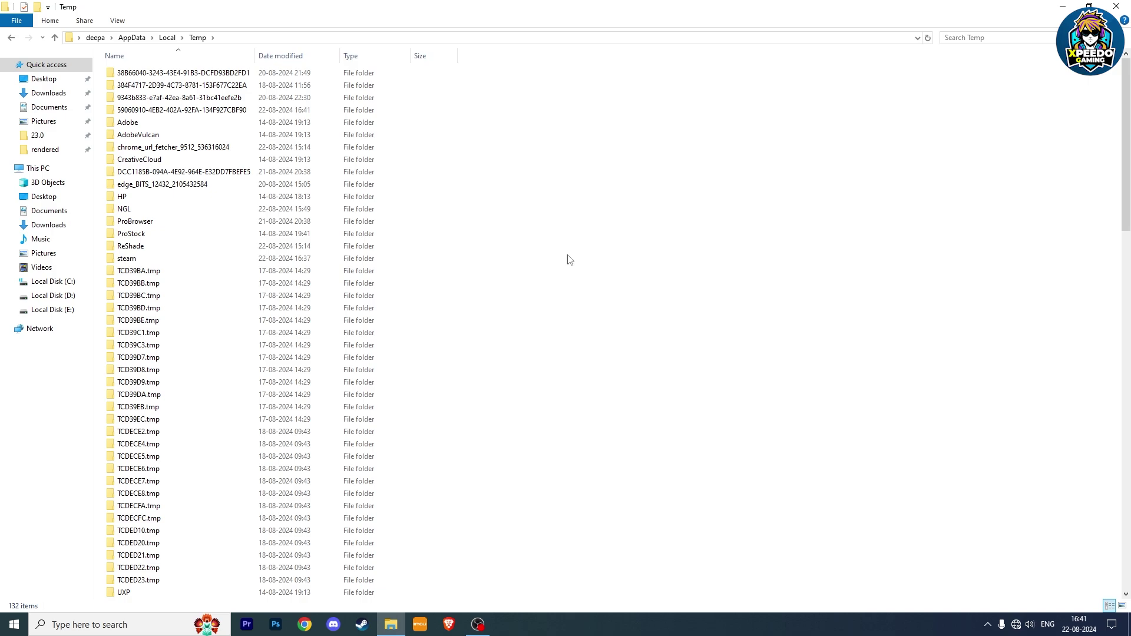
key(ctrl+a)
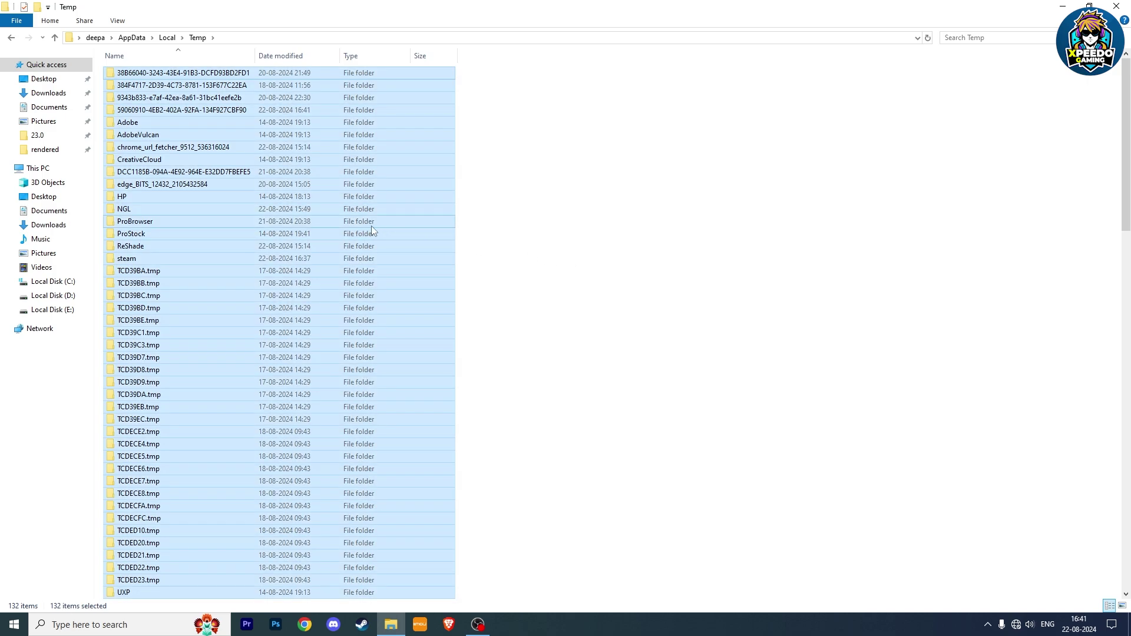
key(shift+Delete)
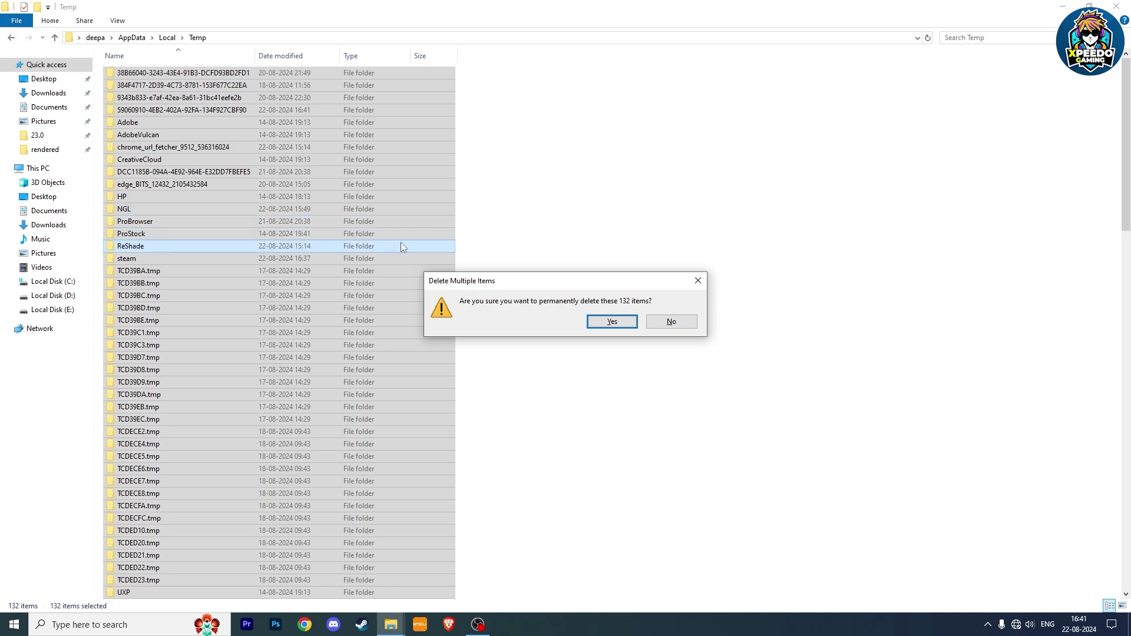
click(621, 322)
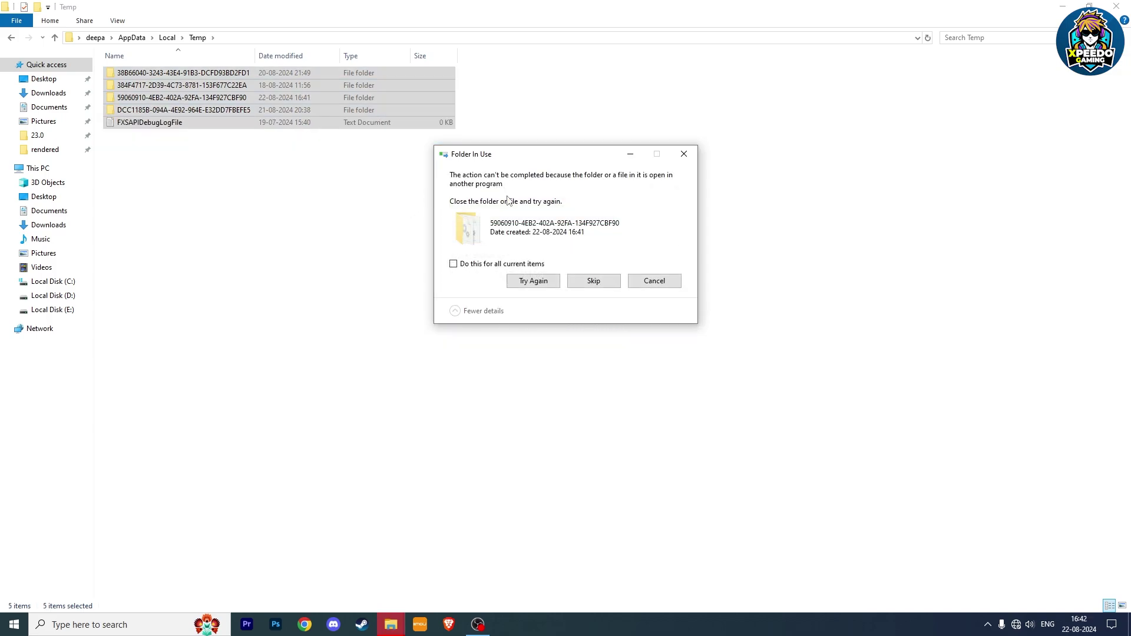
click(463, 264)
click(593, 281)
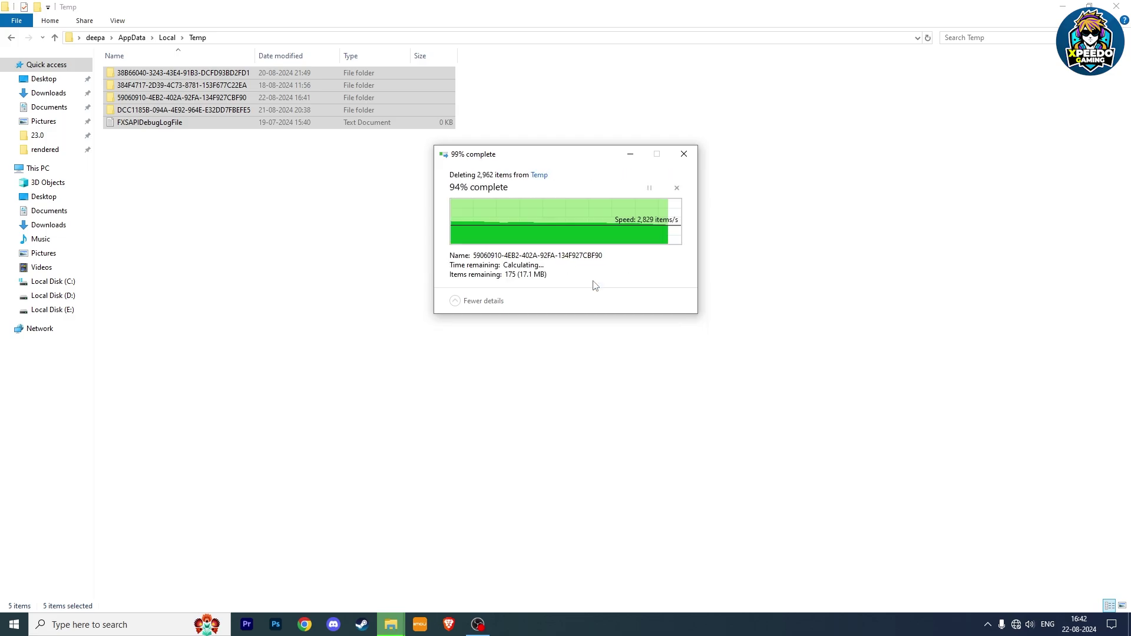
click(595, 275)
right_click(594, 272)
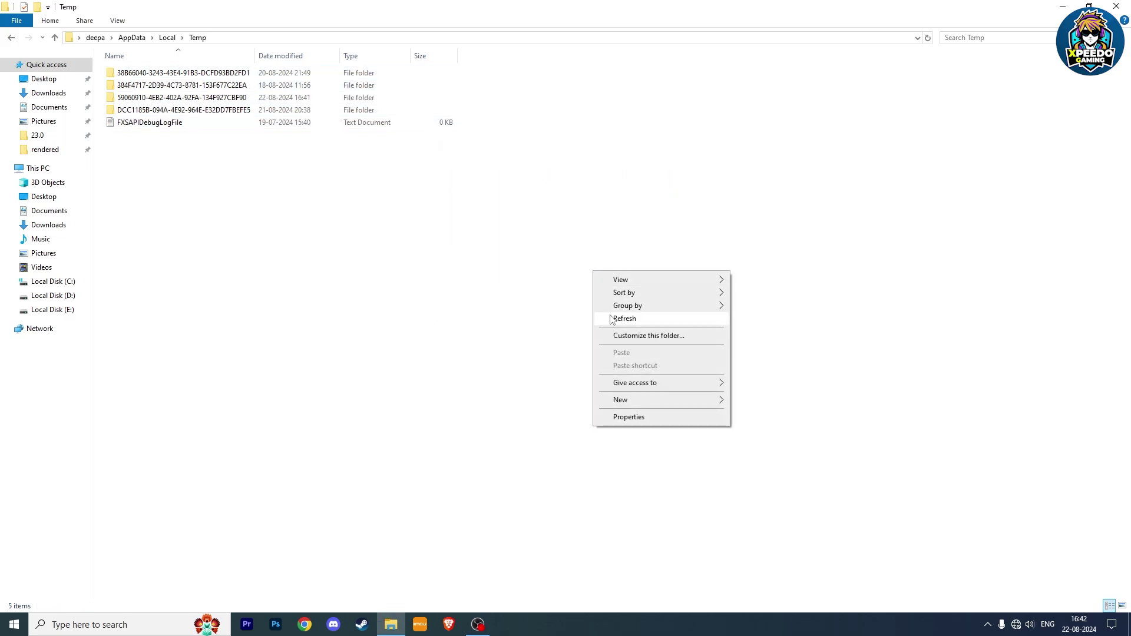
click(614, 318)
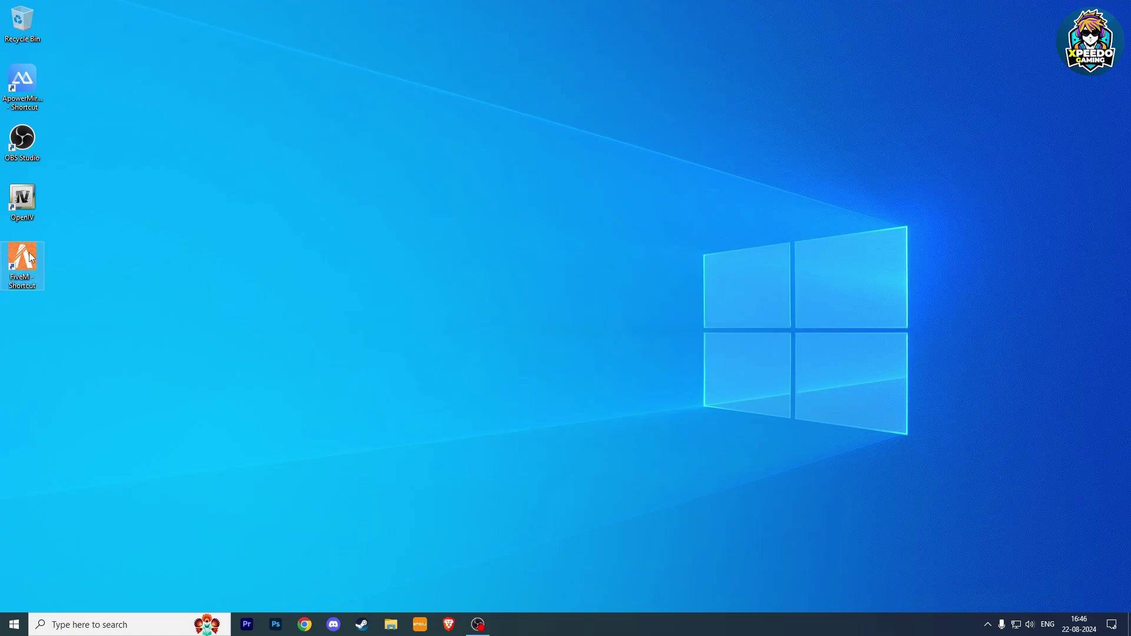
Permanently delete the five folders in FiveM Application Data\data, including cache and server-cache.
right_click(30, 253)
click(72, 275)
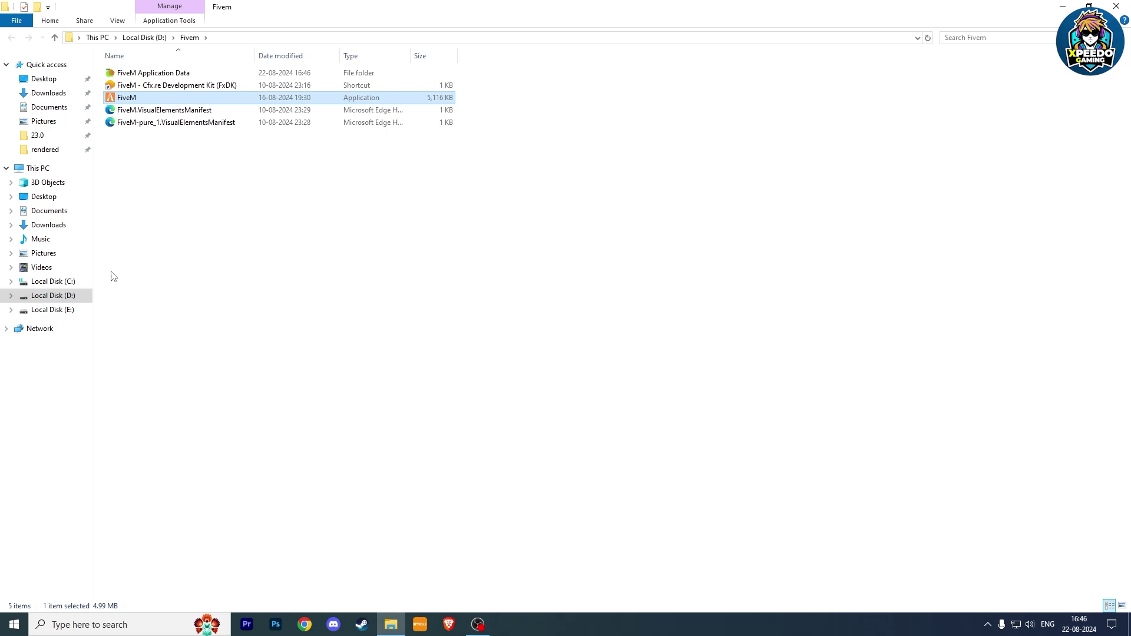
right_click(194, 104)
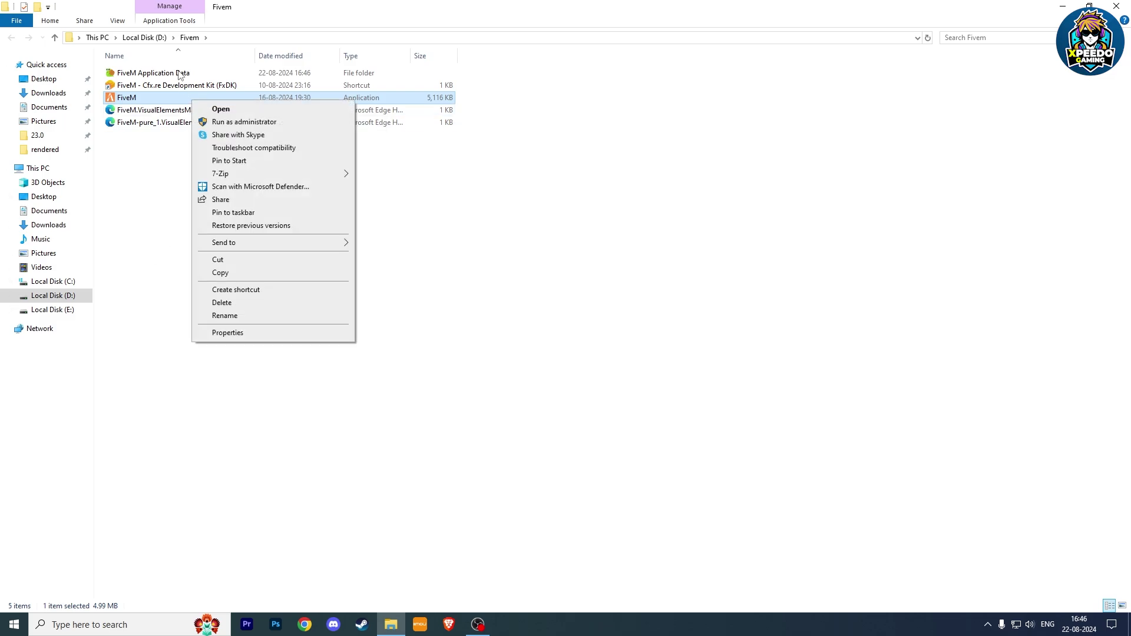
double_click(180, 74)
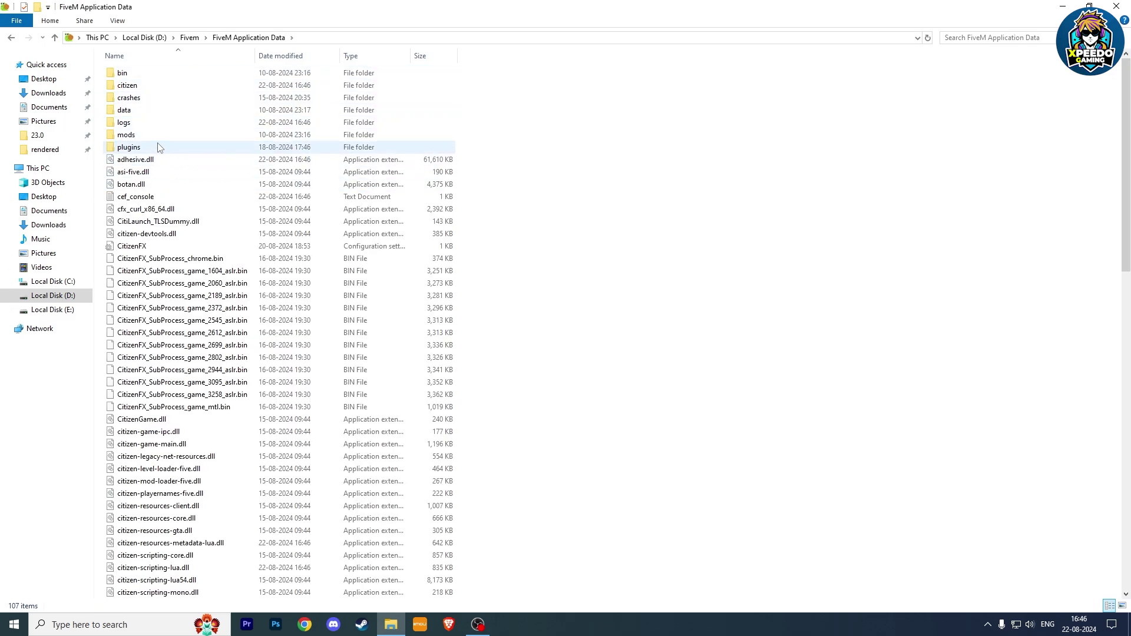
double_click(142, 111)
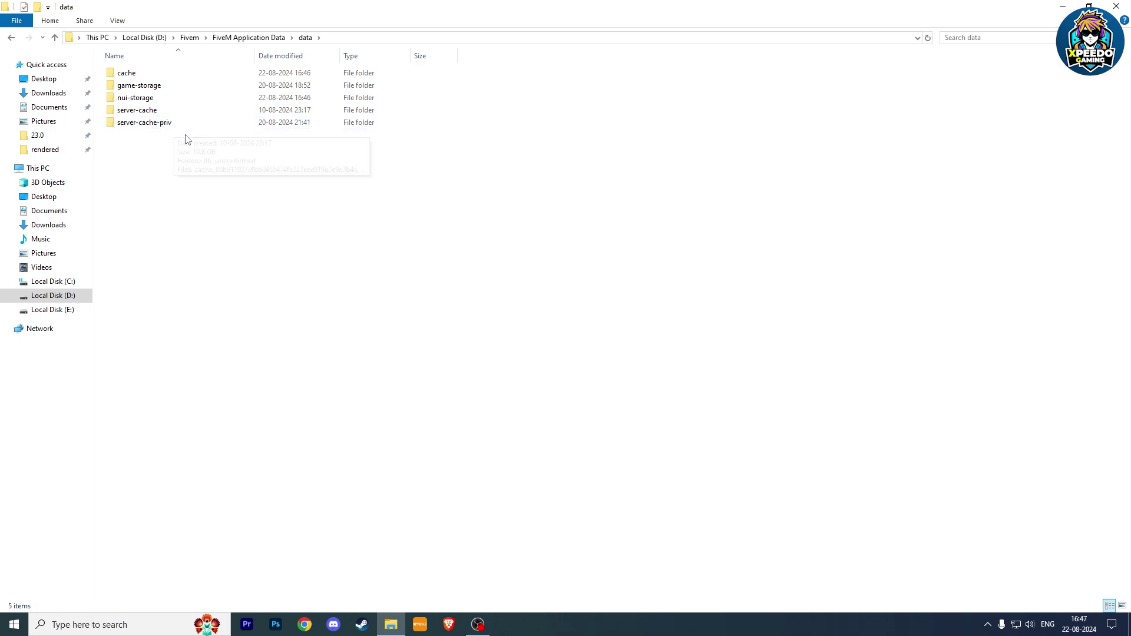
drag(198, 147, 142, 75)
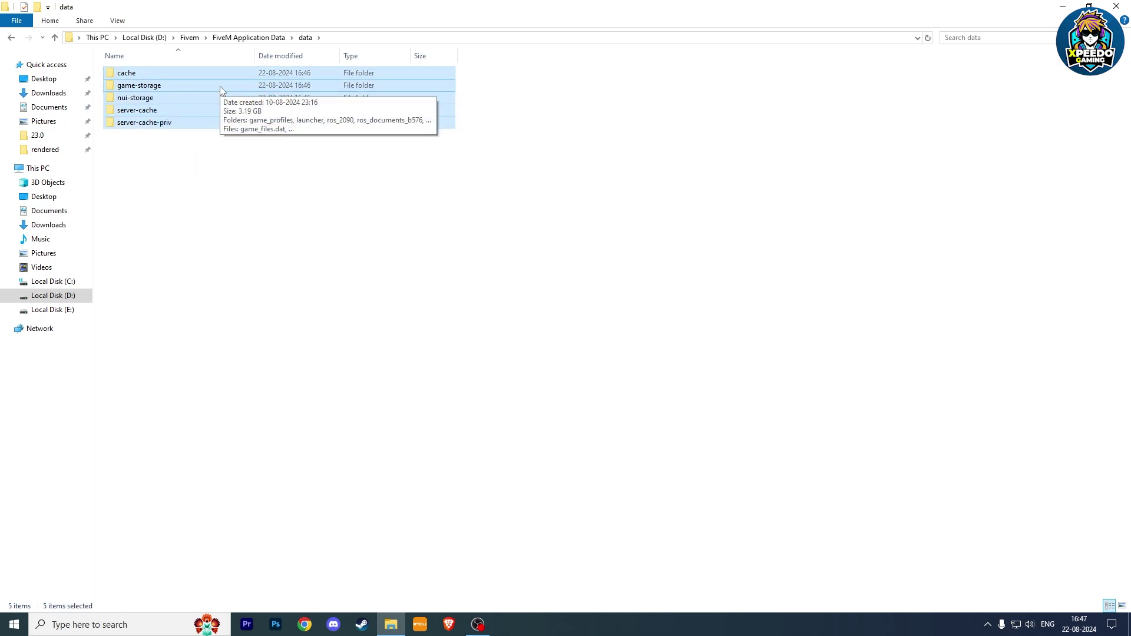
key(shift+Delete)
key(Return)
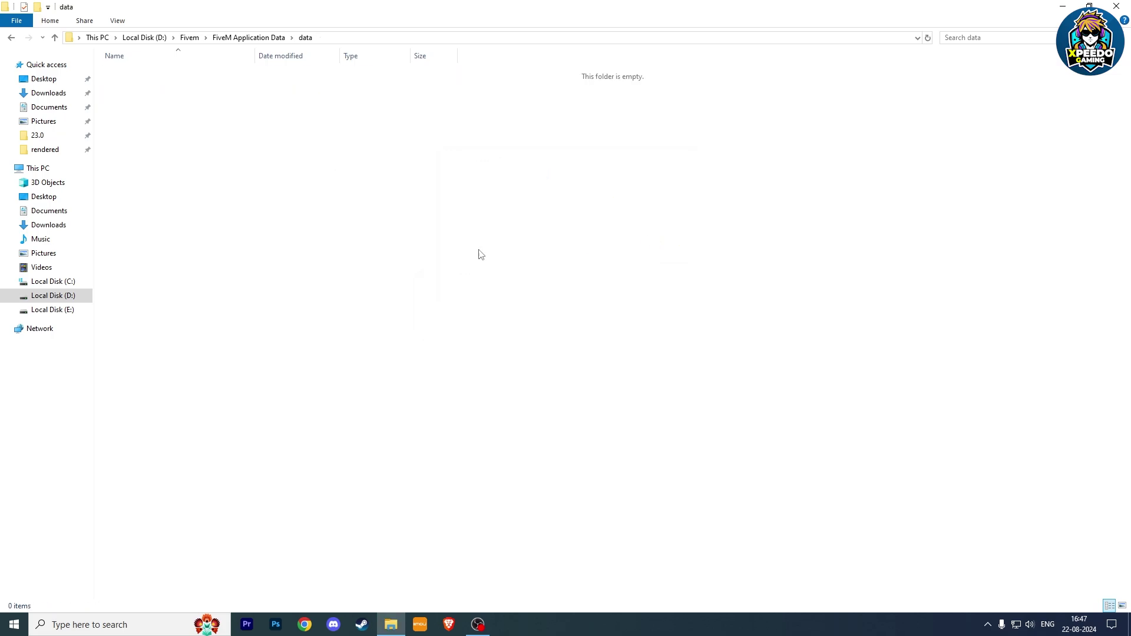
Close Explorer, relaunch FiveM from its desktop shortcut, and accept the local game data update.
click(1117, 6)
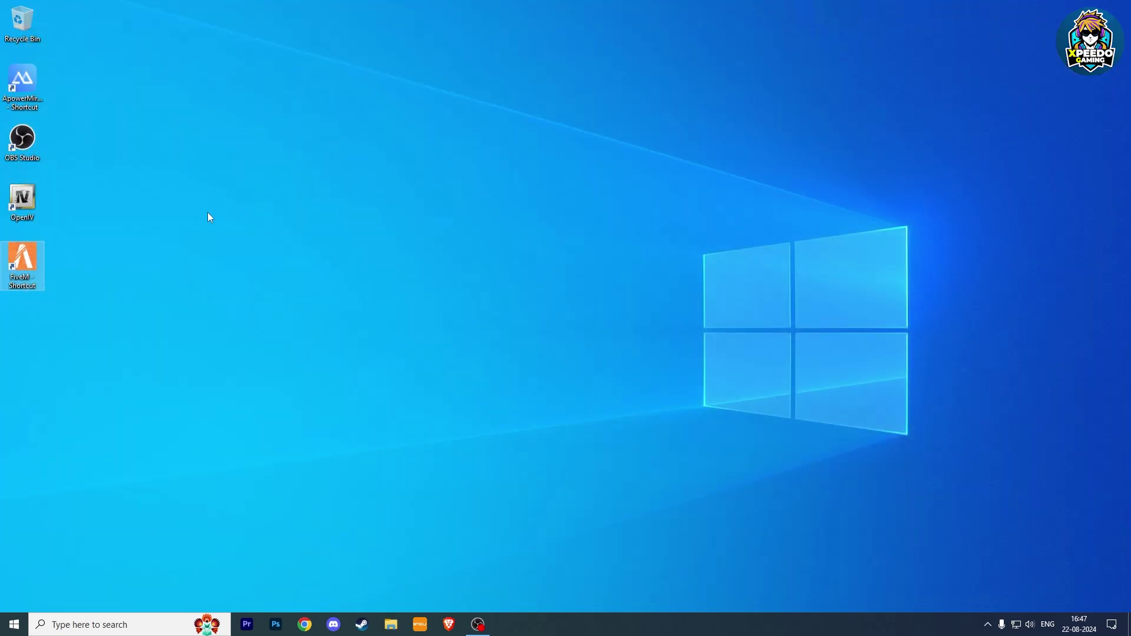
double_click(35, 247)
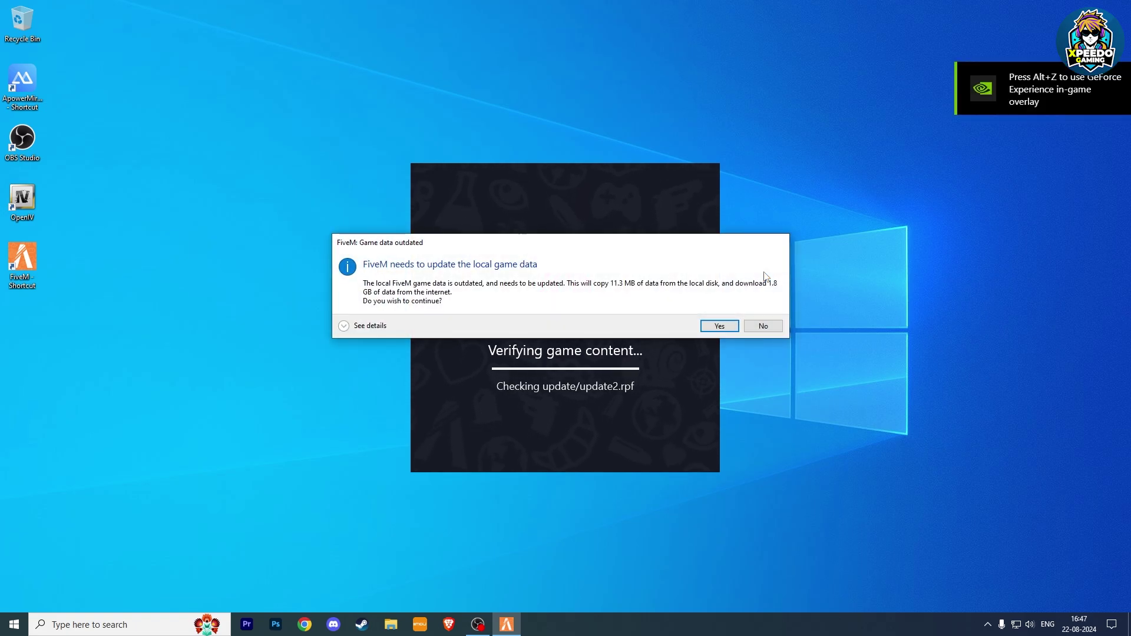
click(720, 327)
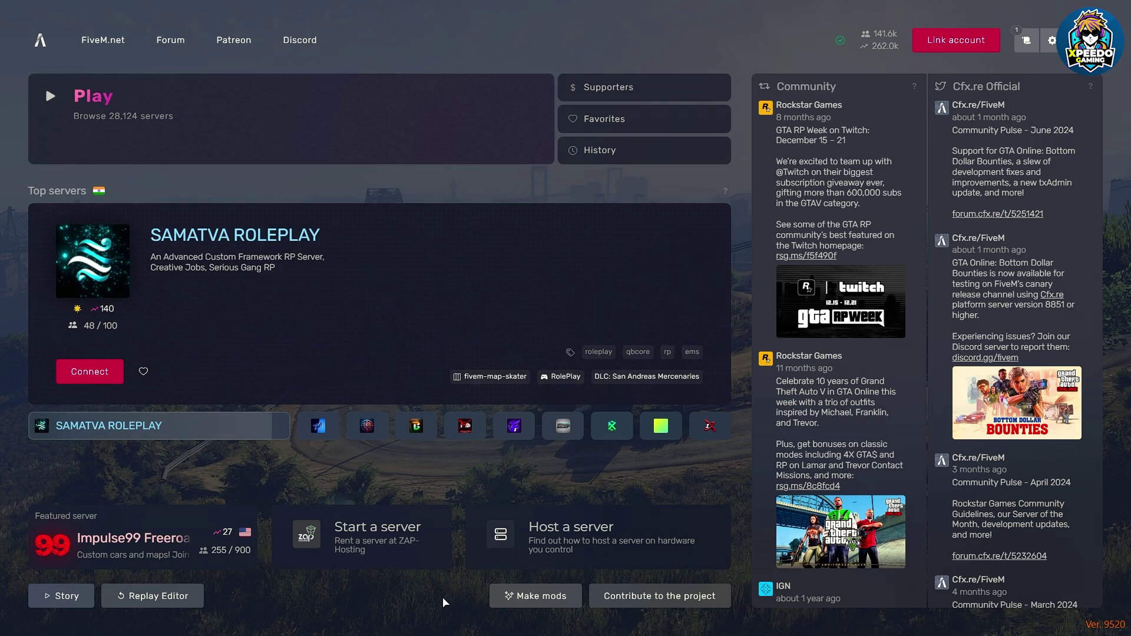
key(super)
Open Task Manager's Details tab and set FiveM_b3095_GTAProcess.exe to High priority.
right_click(585, 631)
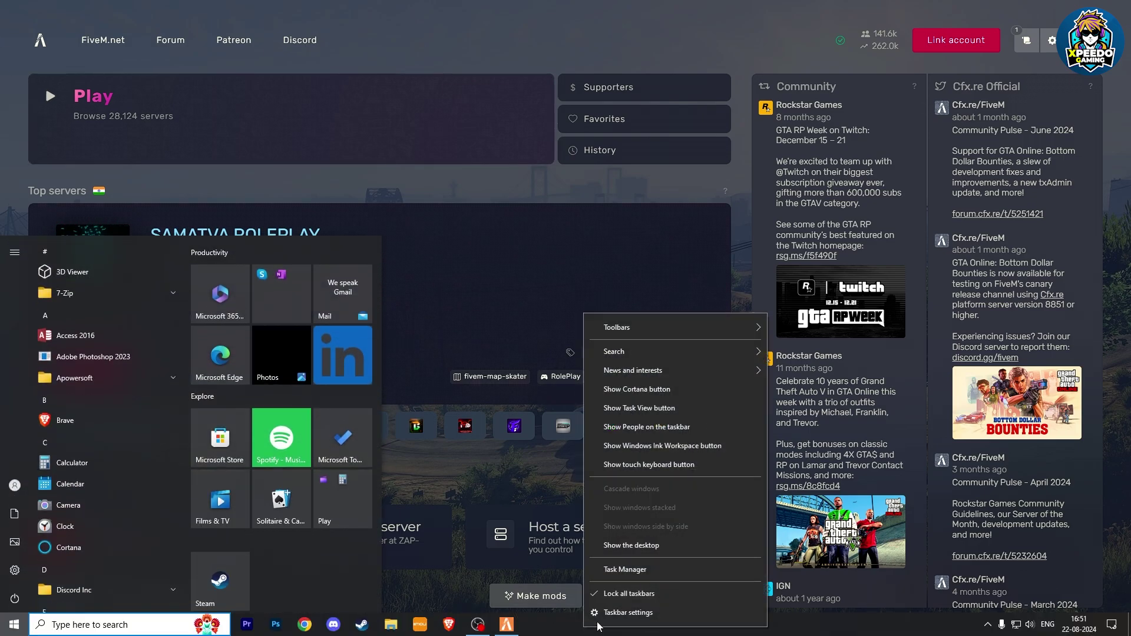
click(629, 570)
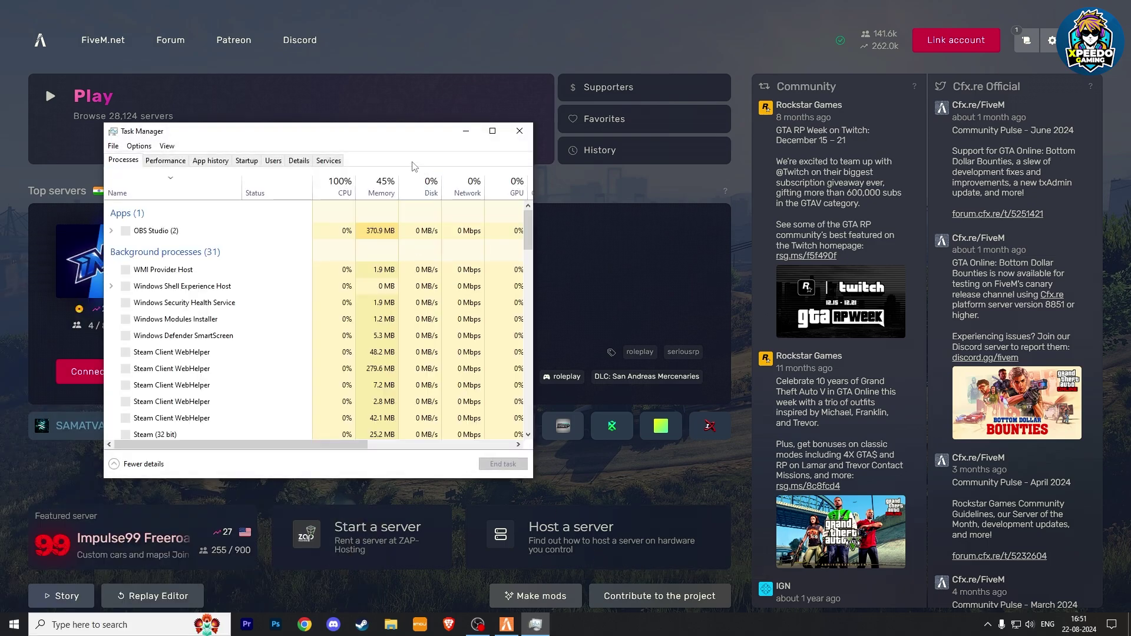
drag(343, 141, 451, 147)
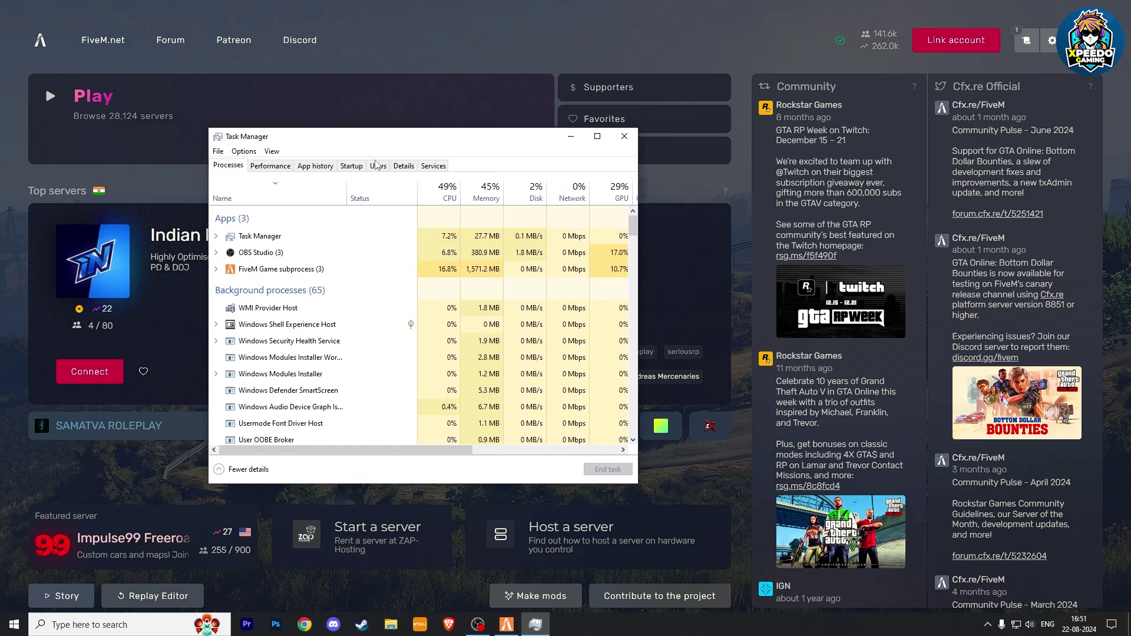
click(403, 165)
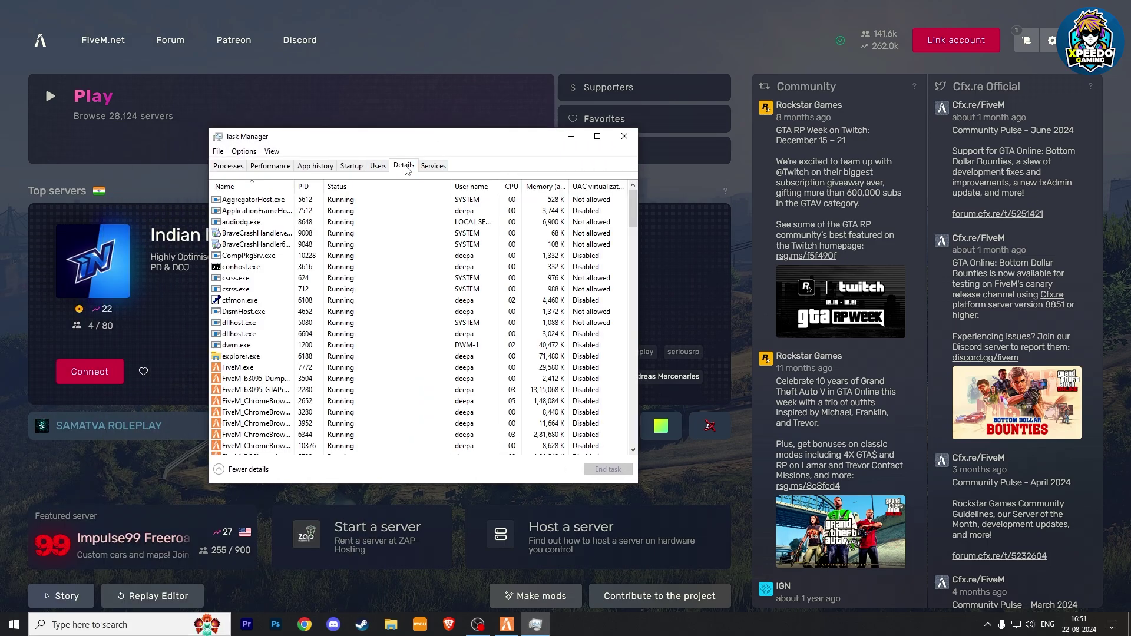
scroll(373, 335, down, 1)
scroll(373, 340, down, 2)
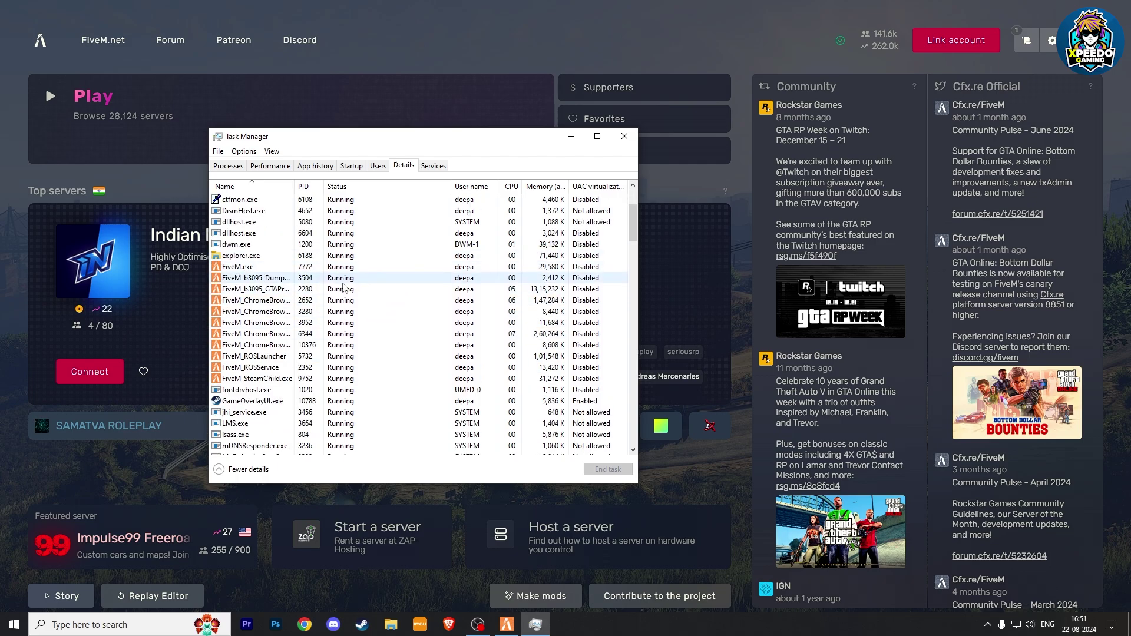
right_click(310, 289)
mouse_move(353, 337)
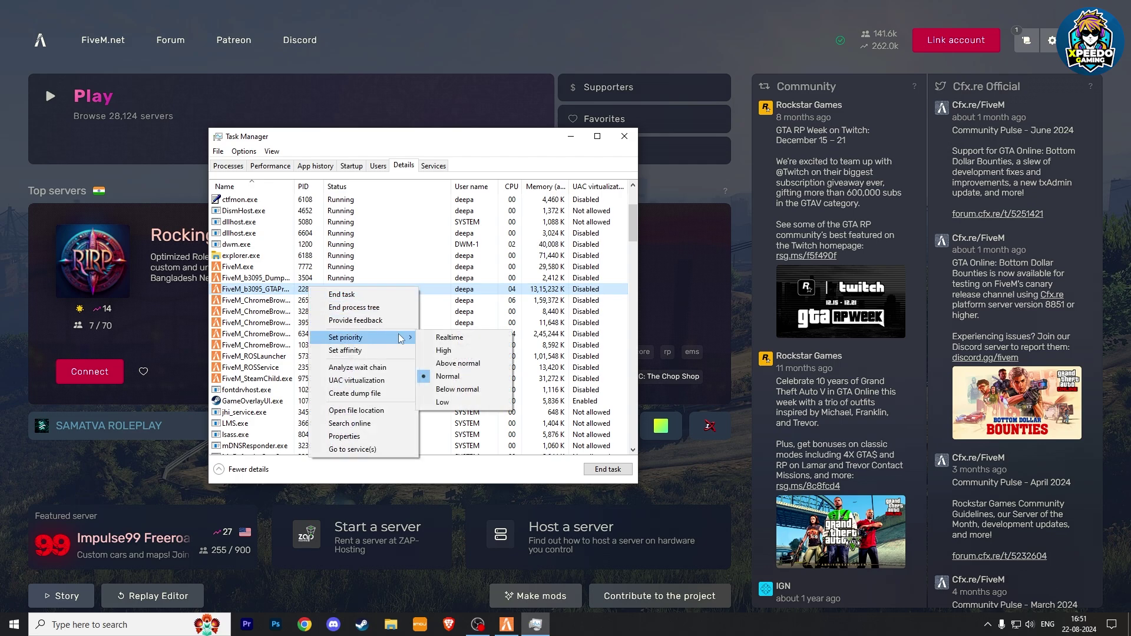
click(453, 351)
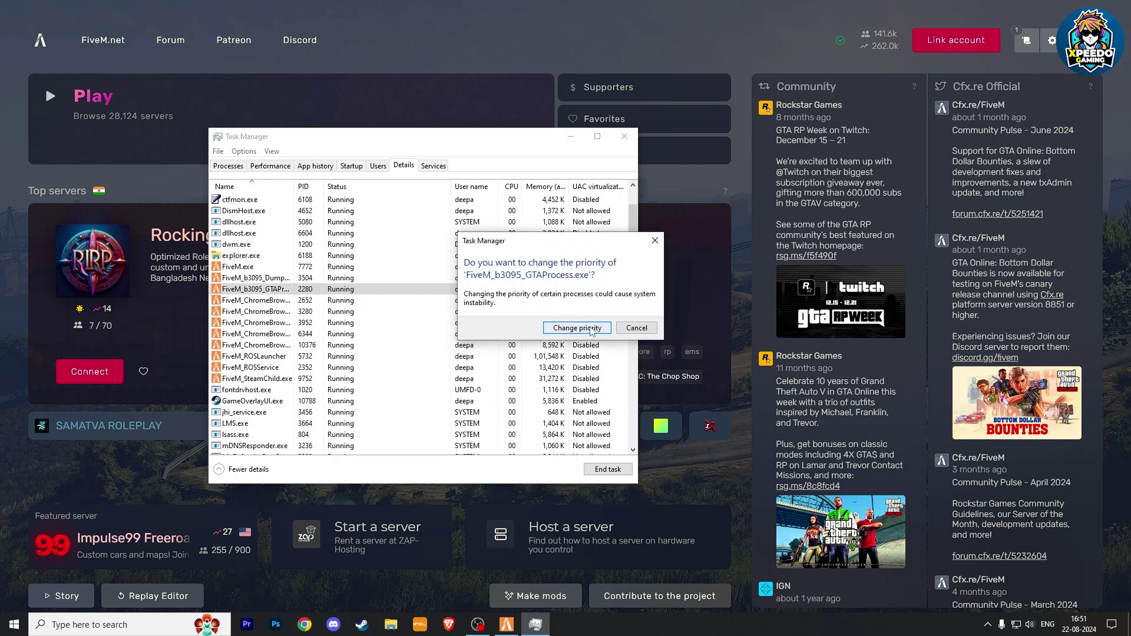
click(591, 330)
Set FiveM.exe to High priority as well.
click(268, 268)
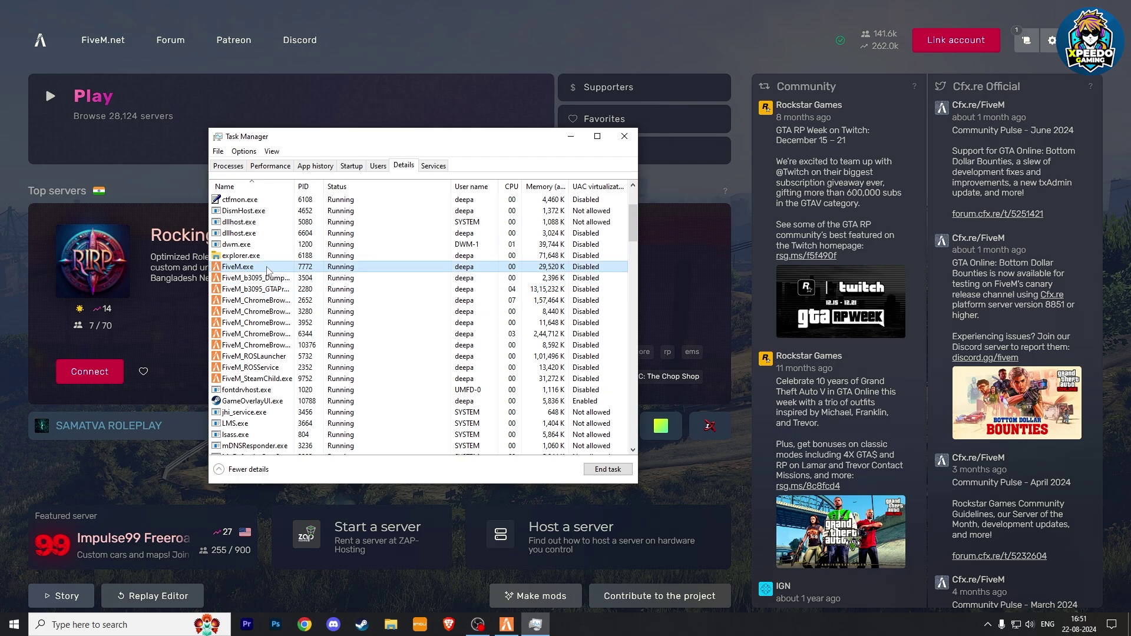
right_click(268, 270)
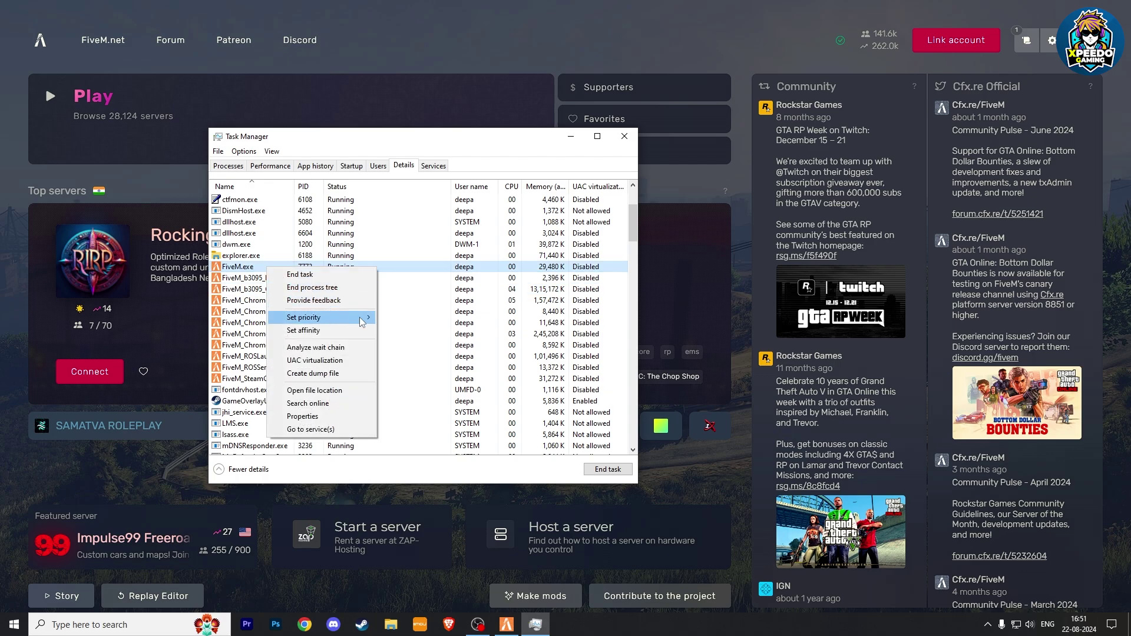
mouse_move(361, 318)
click(409, 330)
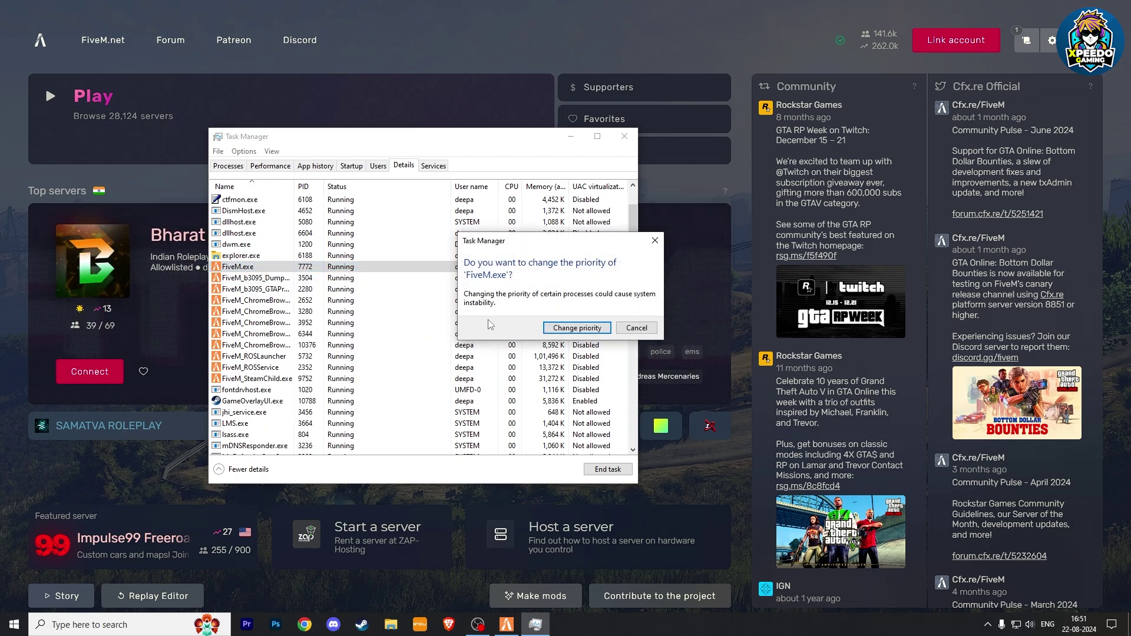
click(588, 328)
Return to FiveM and open the client settings with the gear icon.
key(alt+Tab)
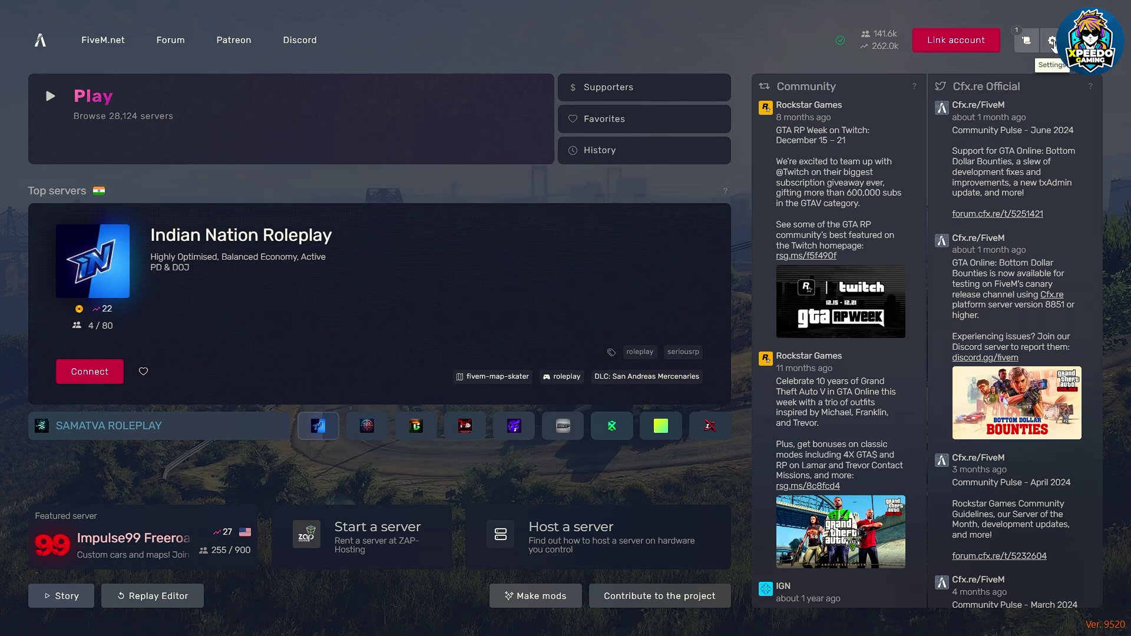
click(1053, 43)
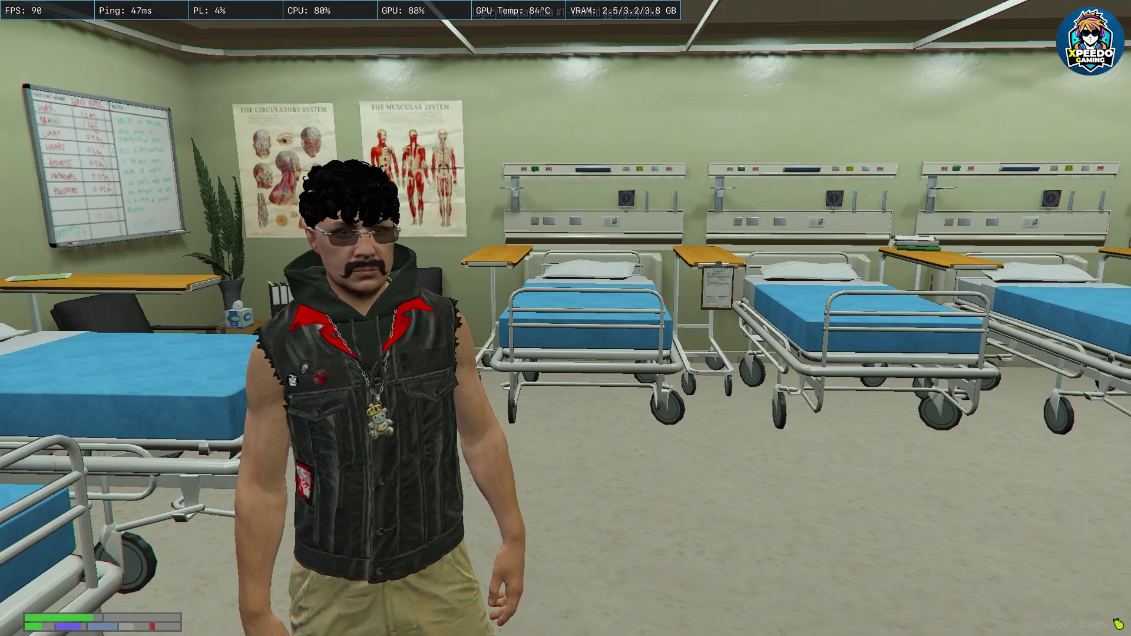
key(Escape)
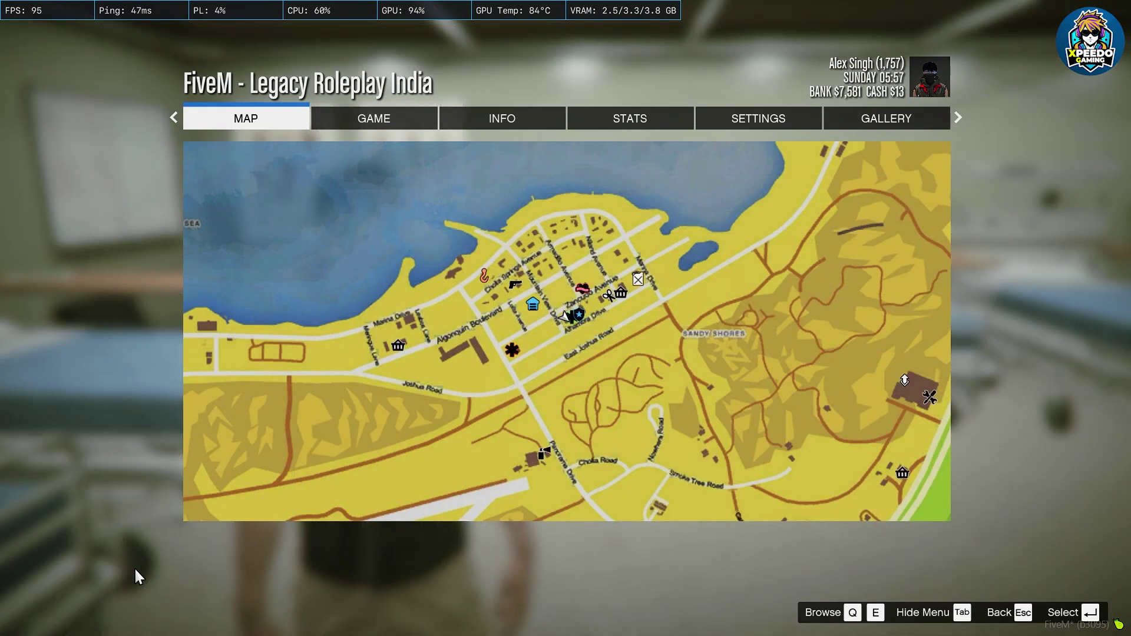
key(e)
key(e)
key(e)
key(e)
key(Return)
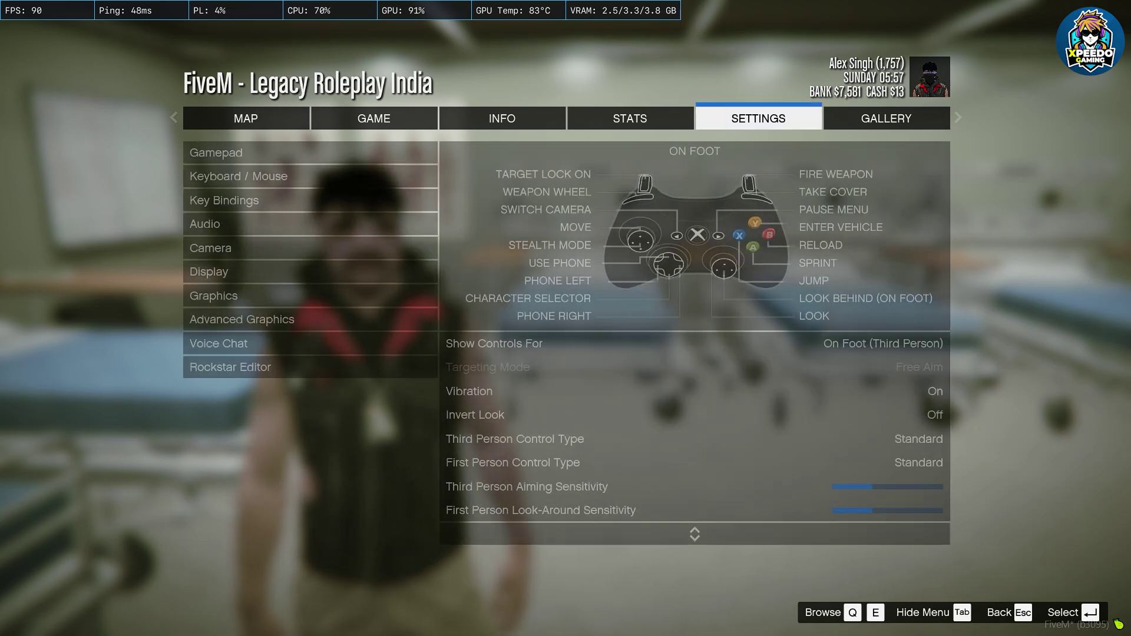
key(Down)
key(Down)
key(Down)
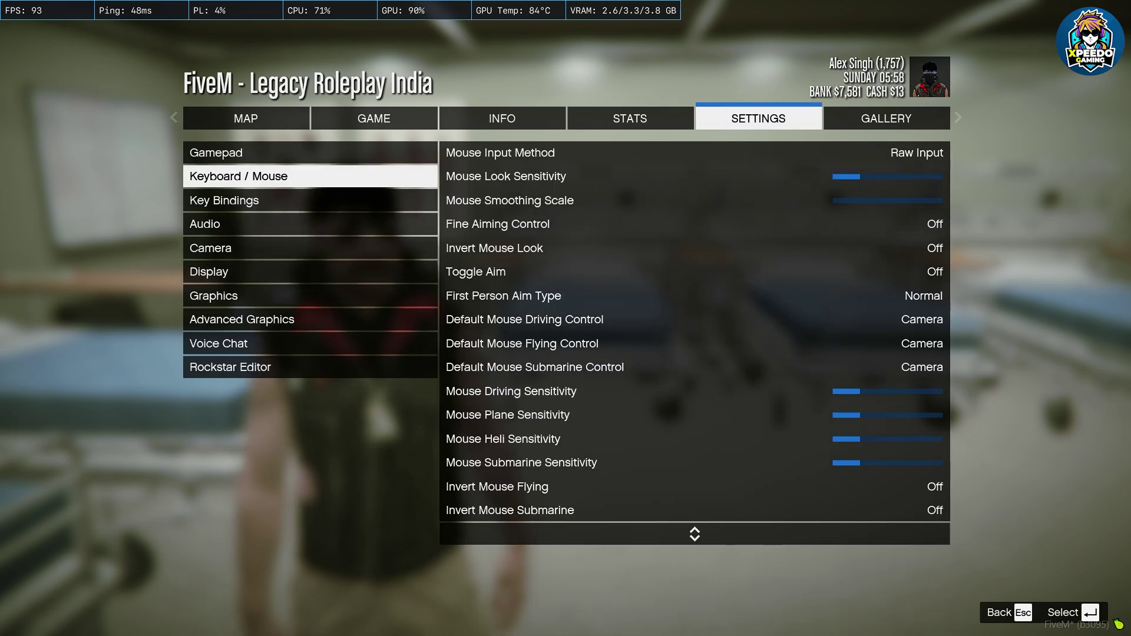
key(Down)
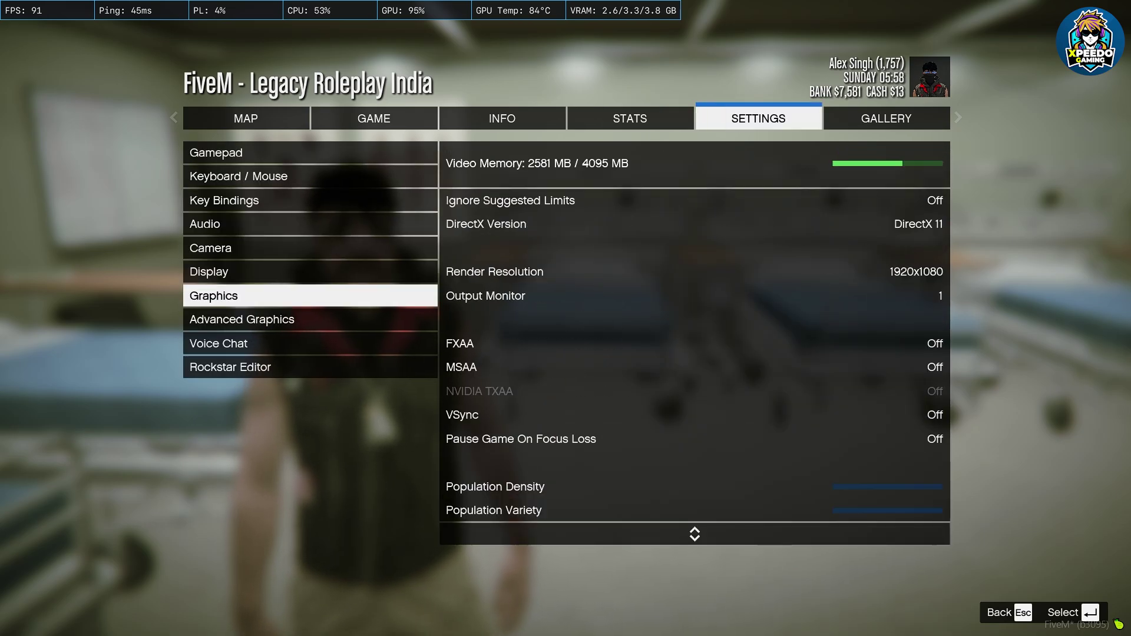
key(Return)
key(Down)
key(Down)
key(Down)
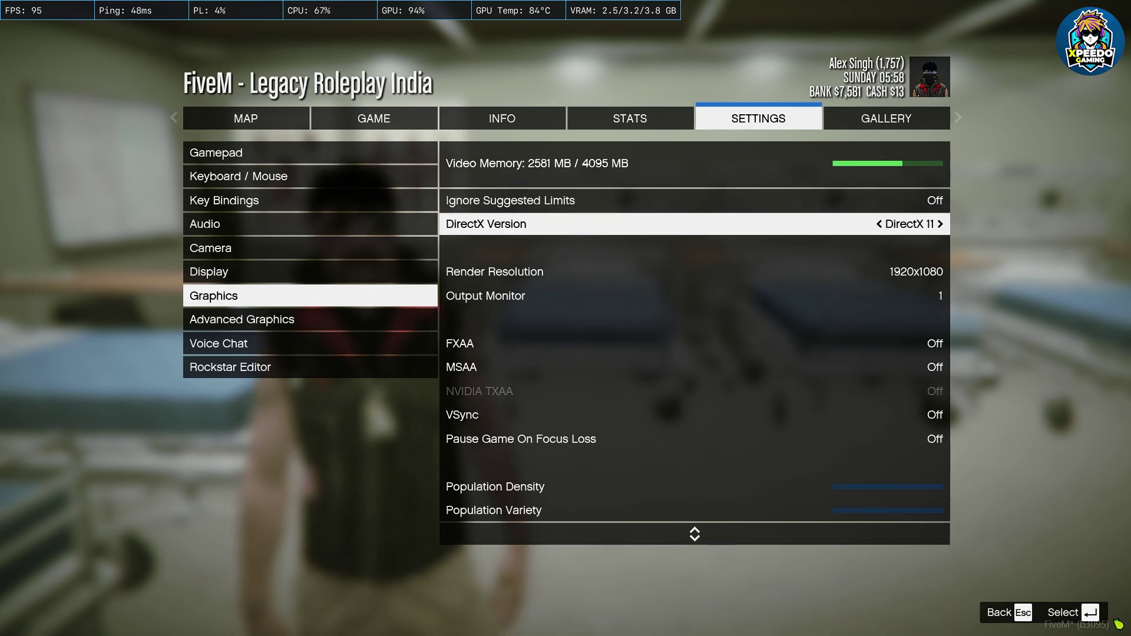
key(Down)
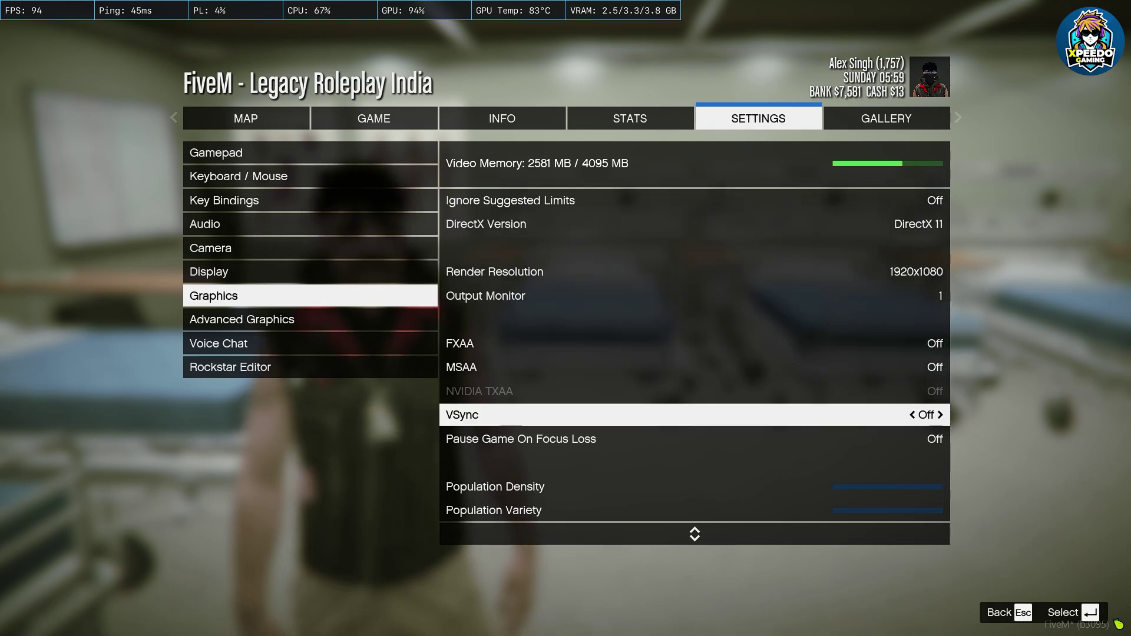
key(Down)
key(Down)
key(Down)
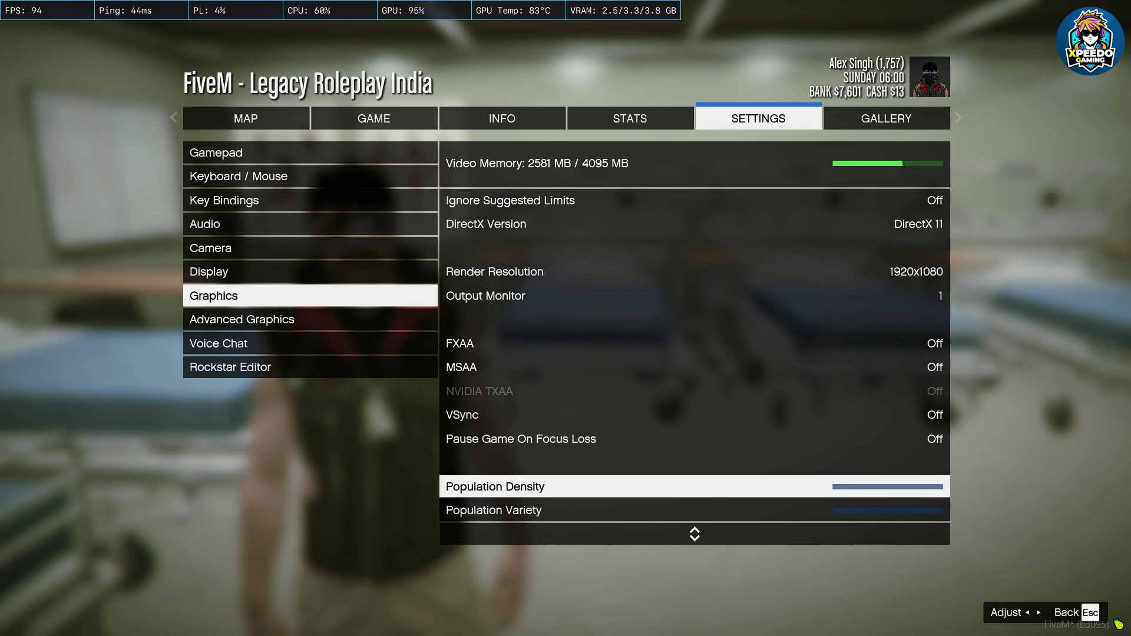
key(Down)
key(Down)
key(Down)
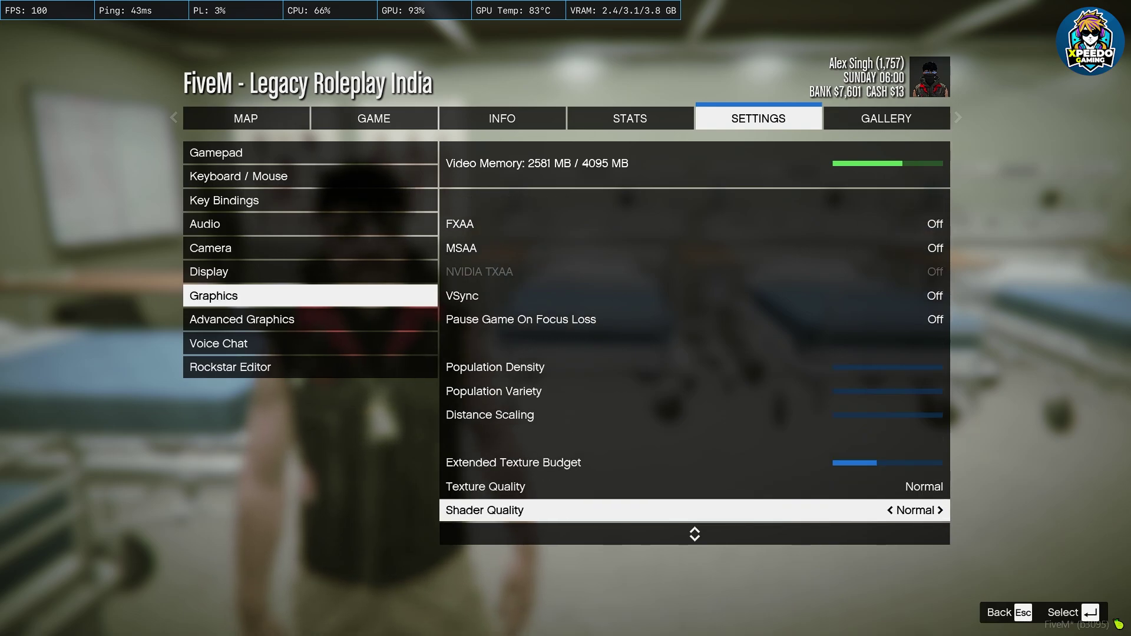
key(Down)
key(Down)
key(Down)
key(Down)
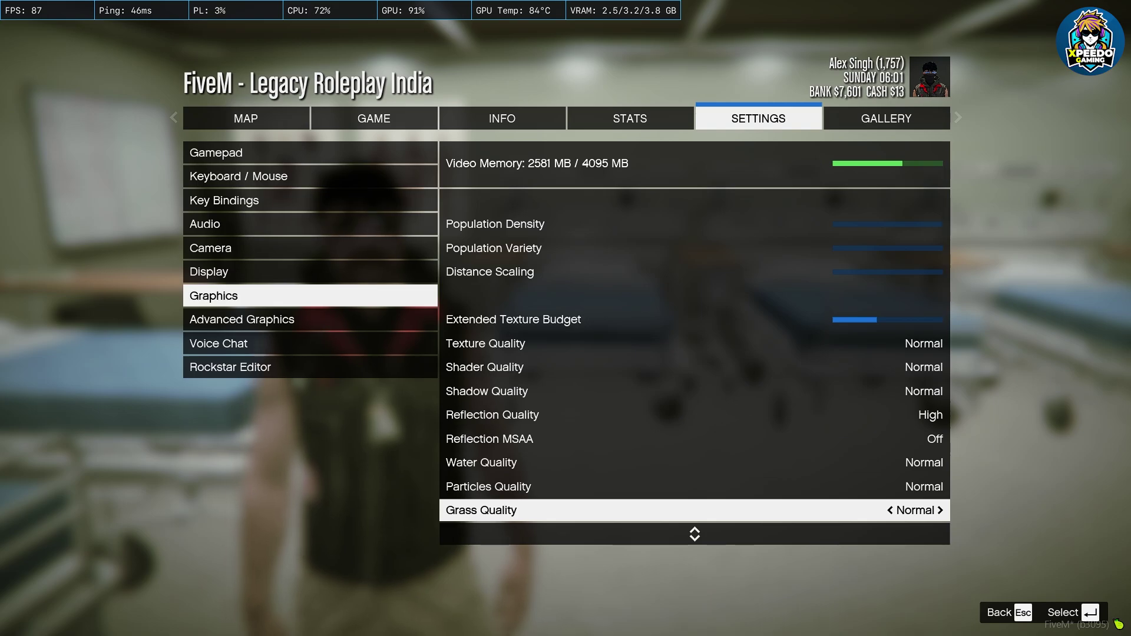
key(Down)
key(Down)
key(Down)
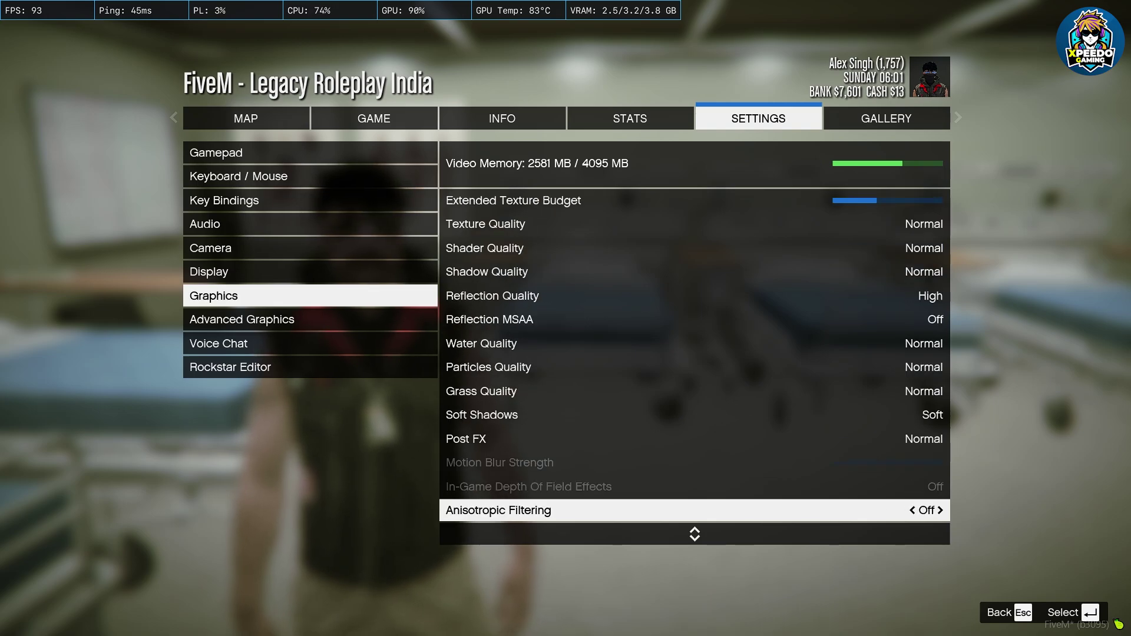
key(Down)
key(Down)
key(Down)
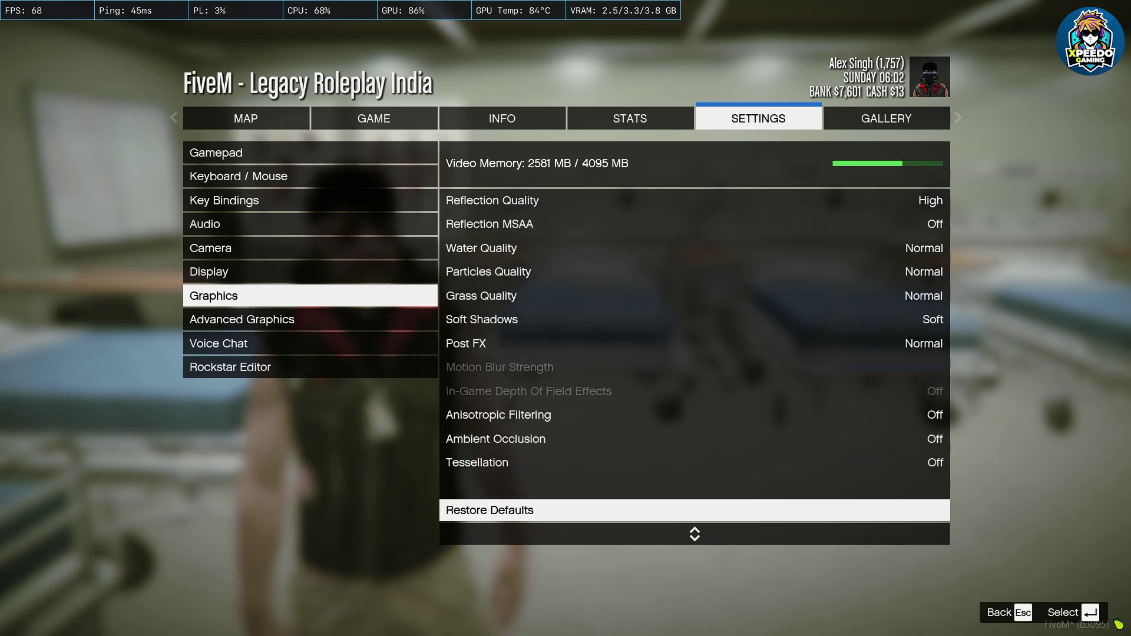
key(Down)
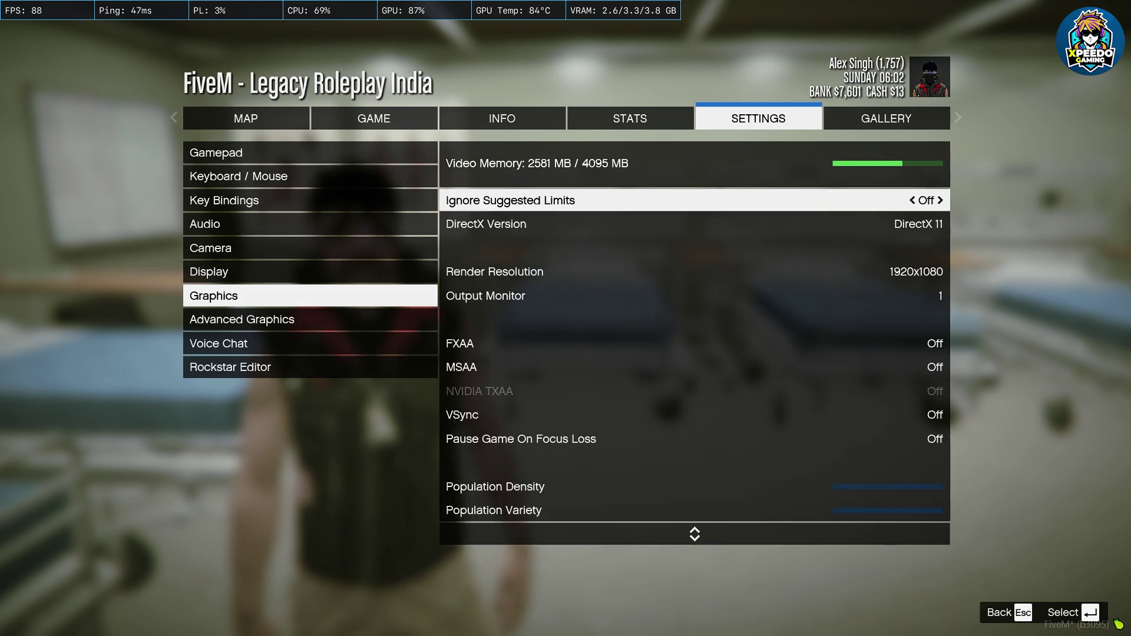
key(Escape)
key(Down)
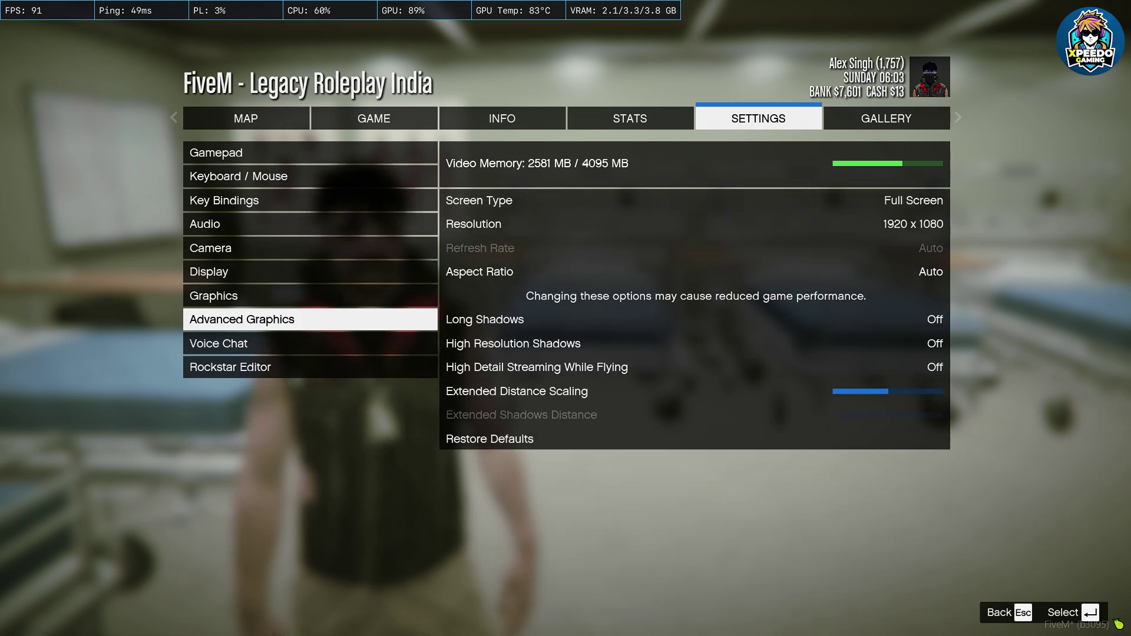
key(Return)
key(Down)
key(Down)
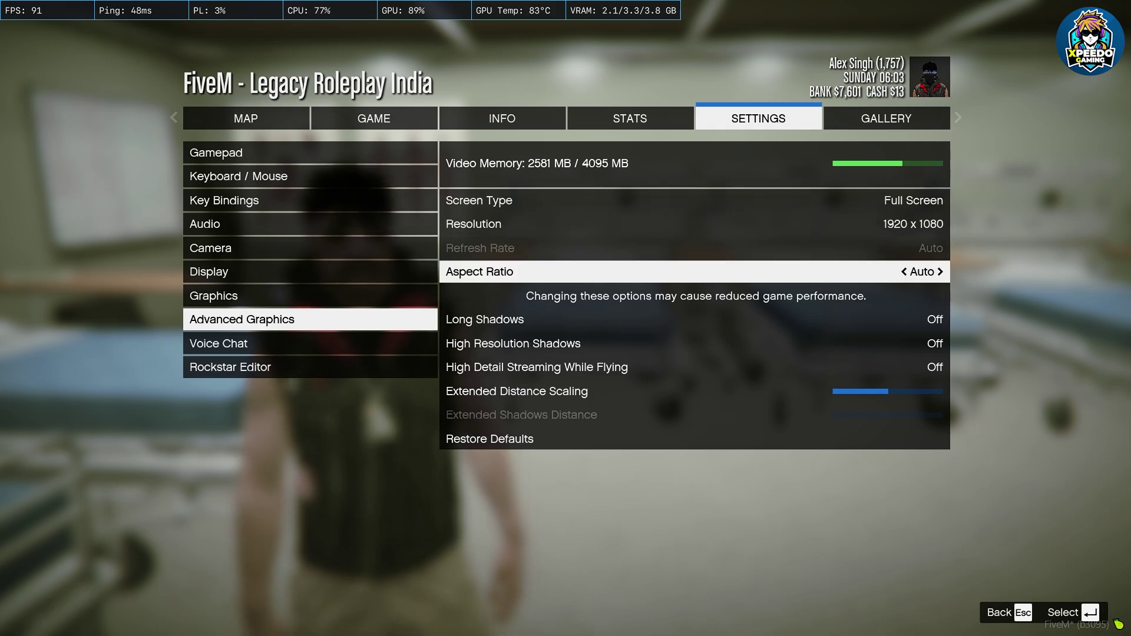
key(Down)
key(Down)
key(Down)
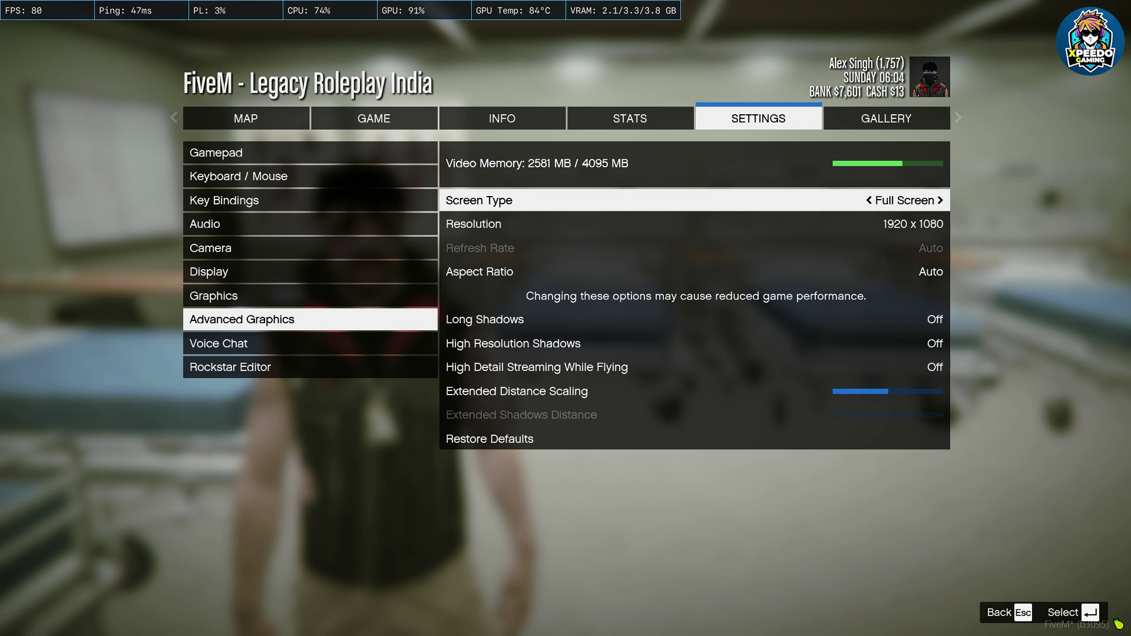
key(Escape)
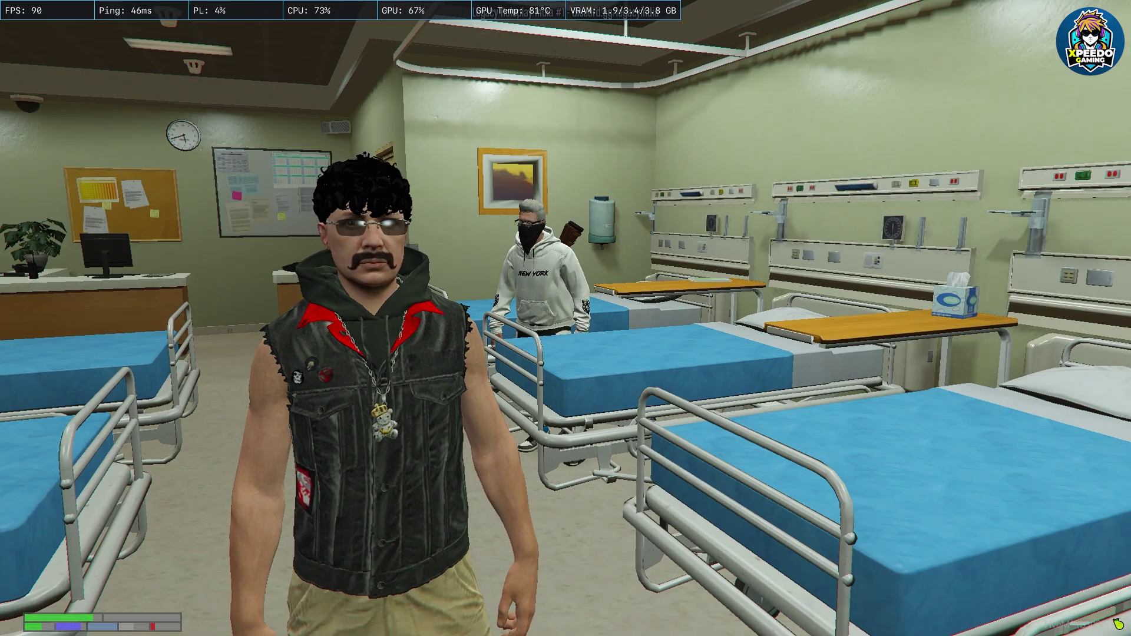